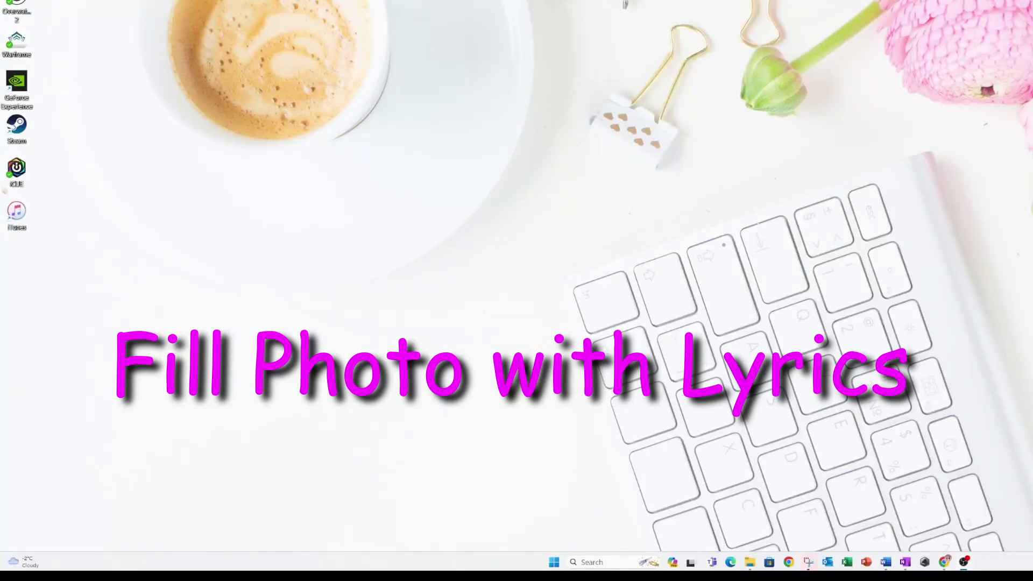
- Move the large red text box up over the couple's photo on page 1
{"action": "mouse_move", "coordinate": [944, 562]}
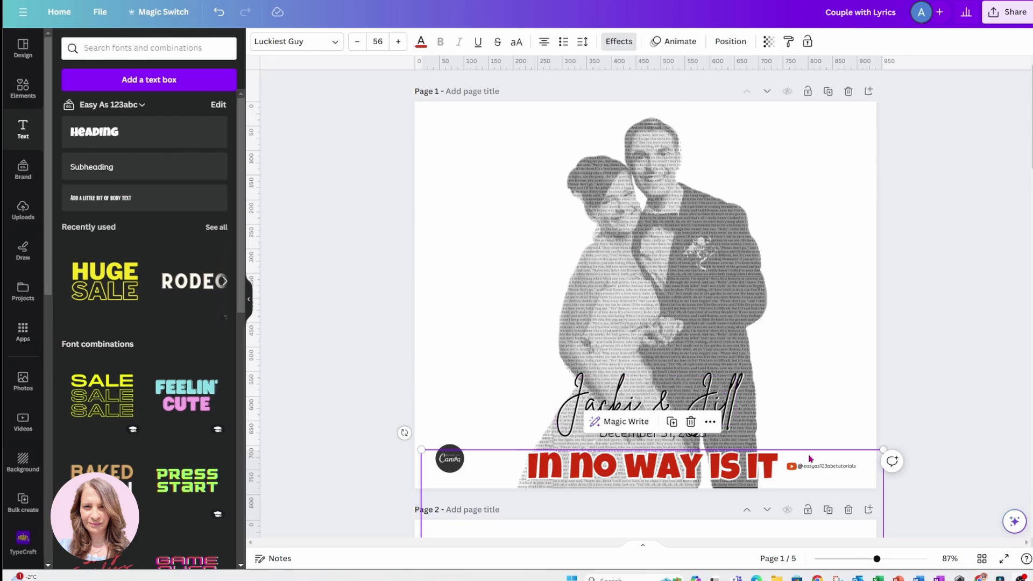
{"action": "left_click_drag", "start_coordinate": [809, 458], "coordinate": [801, 179]}
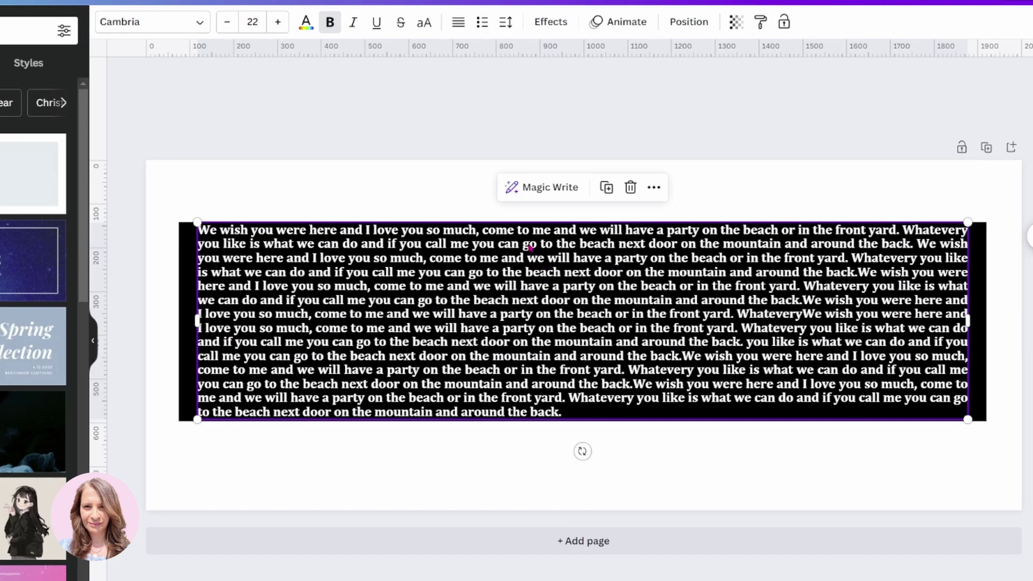
- Shift the black rectangle slightly down the page and reposition the white lyrics text over it
{"action": "left_click", "coordinate": [264, 238]}
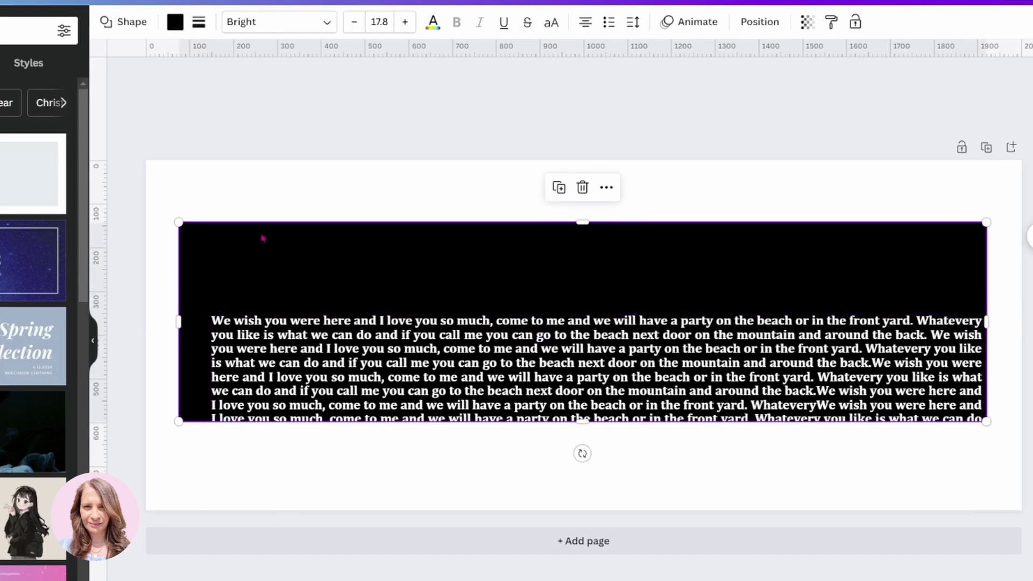
{"action": "mouse_move", "coordinate": [473, 376]}
{"action": "left_mouse_down"}
{"action": "mouse_move", "coordinate": [468, 321]}
{"action": "mouse_move", "coordinate": [475, 389]}
{"action": "left_mouse_up"}
{"action": "left_click", "coordinate": [684, 210]}
{"action": "left_click_drag", "start_coordinate": [665, 359], "coordinate": [648, 286]}
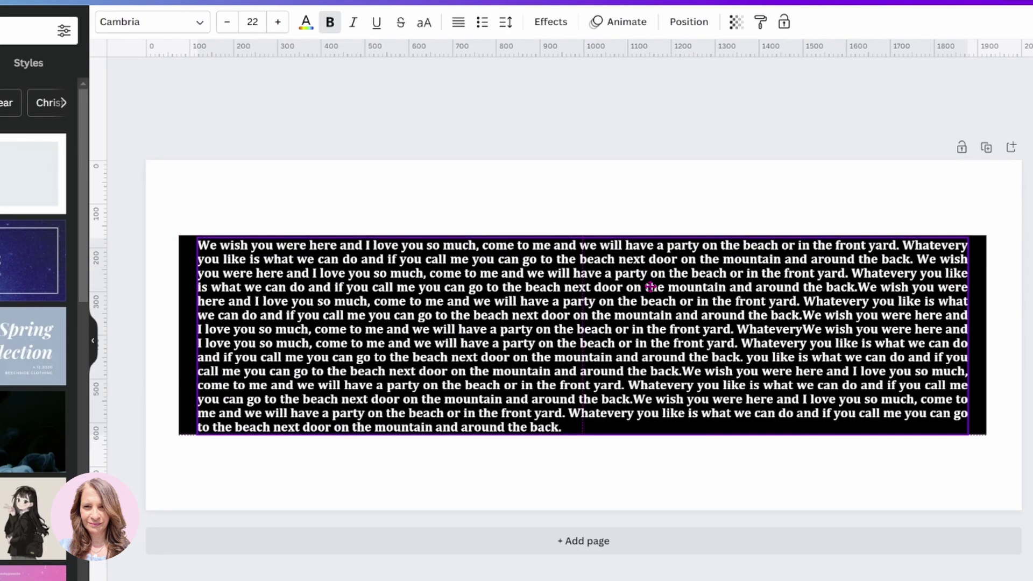
{"action": "left_click_drag", "start_coordinate": [650, 286], "coordinate": [640, 288]}
{"action": "left_click", "coordinate": [640, 287]}
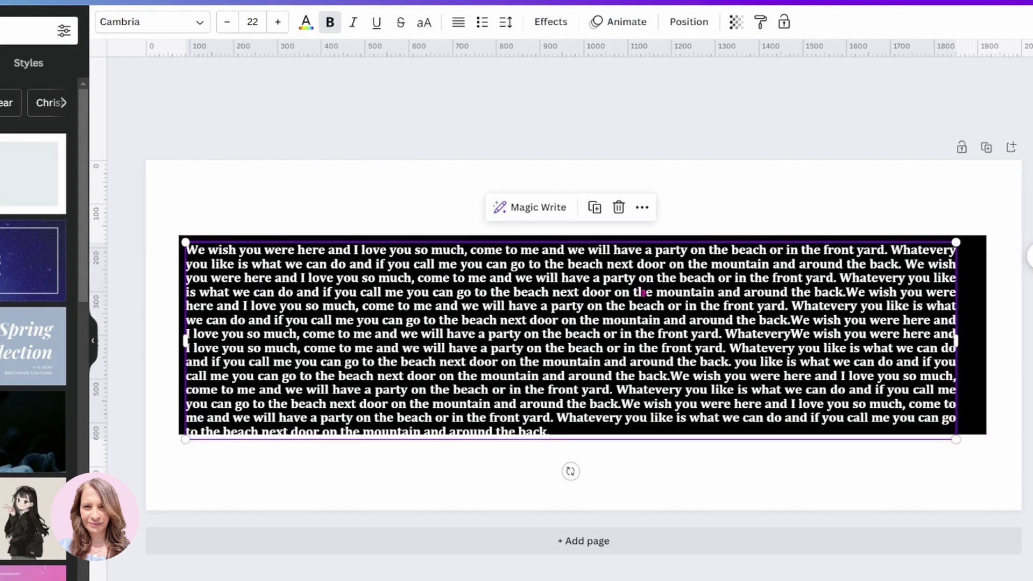
- Extend the black rectangle's lower edge slightly so it reaches behind the last line of lyrics
{"action": "left_click", "coordinate": [958, 341]}
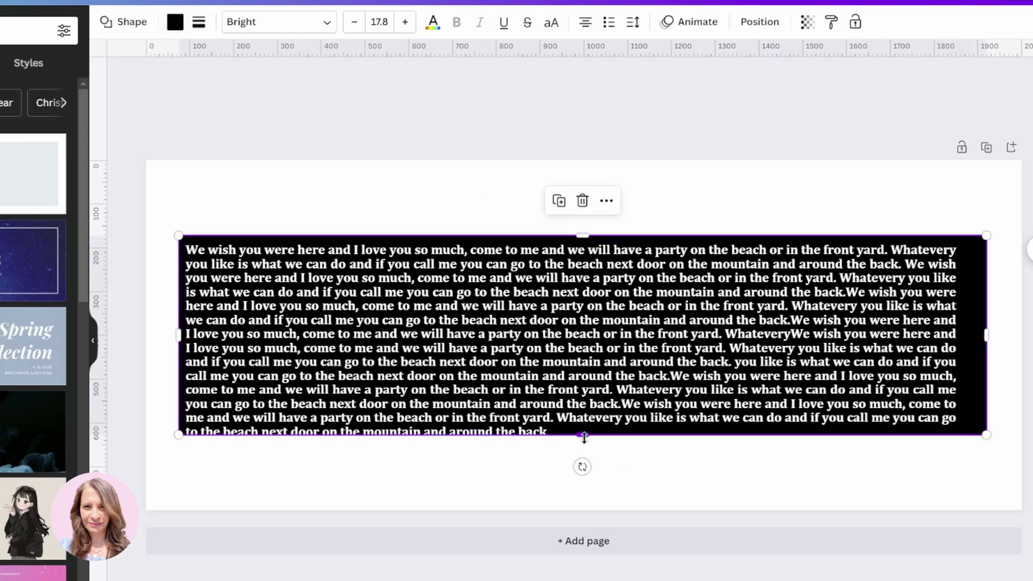
{"action": "left_click_drag", "start_coordinate": [584, 439], "coordinate": [584, 441]}
{"action": "left_click", "coordinate": [547, 359]}
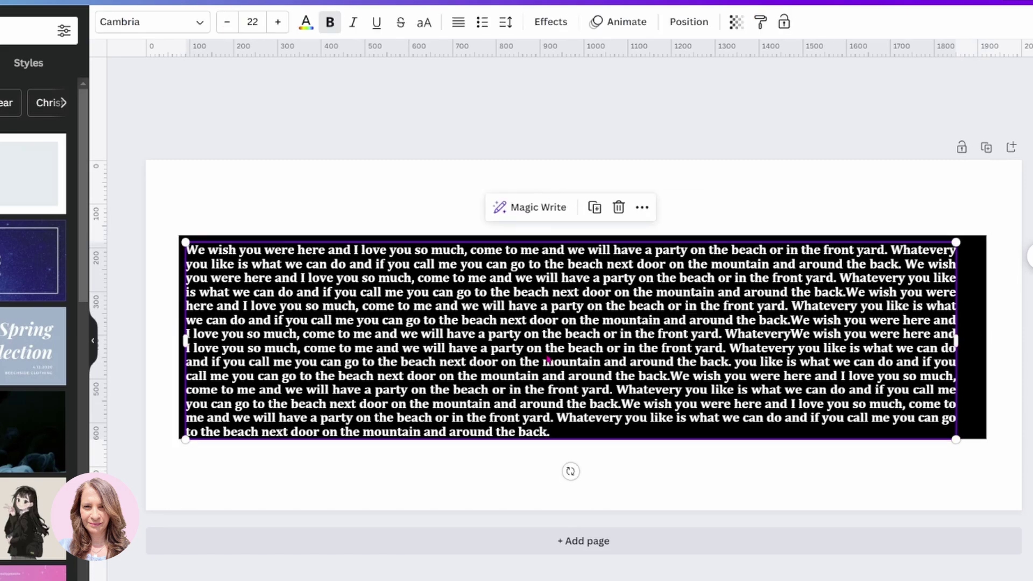
- Align the lyrics text box with the upper-left corner of the black rectangle and deselect it
{"action": "left_click_drag", "start_coordinate": [547, 359], "coordinate": [546, 351]}
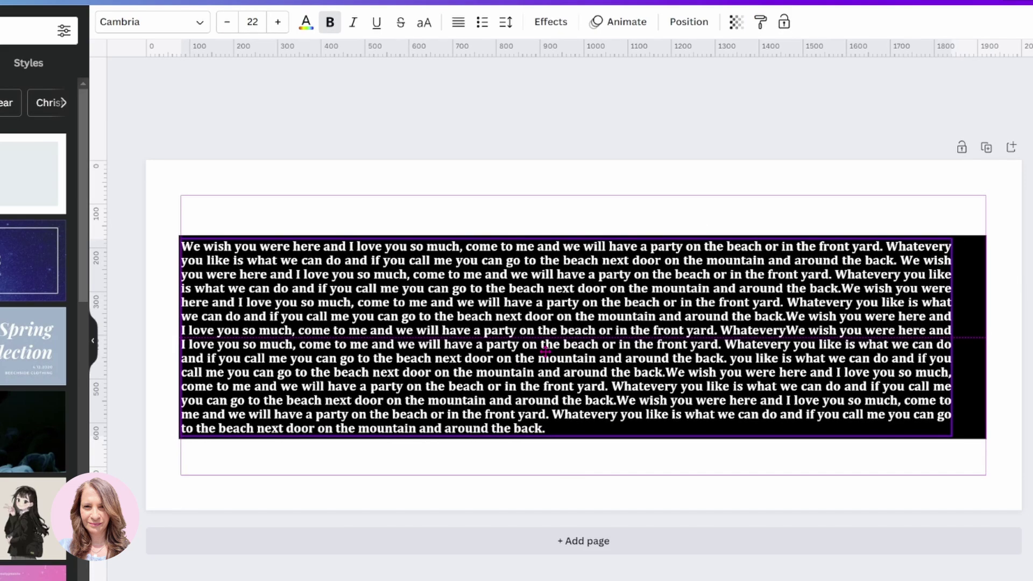
{"action": "left_click_drag", "start_coordinate": [545, 351], "coordinate": [540, 347]}
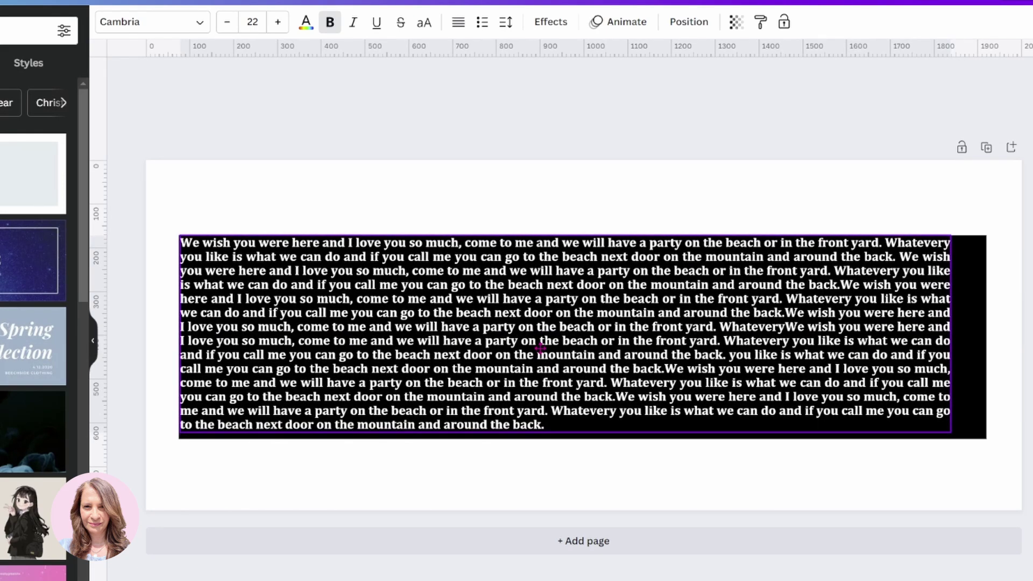
{"action": "left_click_drag", "start_coordinate": [540, 348], "coordinate": [540, 348]}
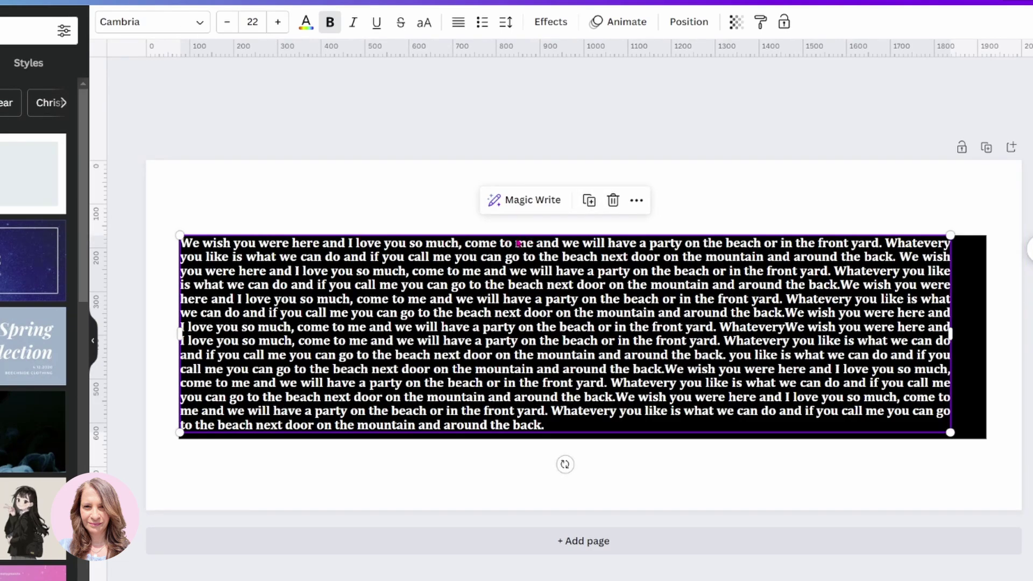
{"action": "left_click", "coordinate": [904, 195]}
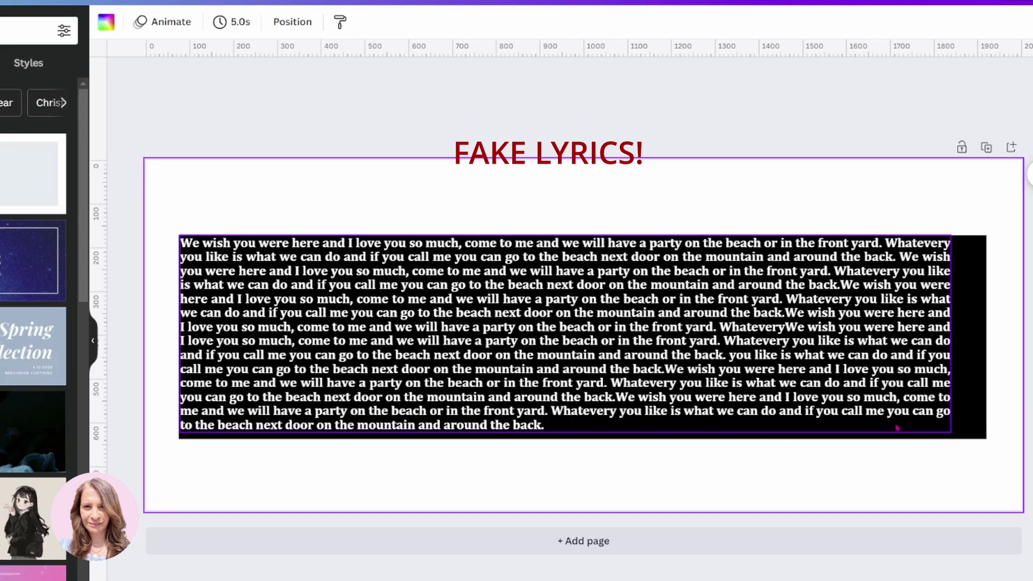
- Set the letter spacing of the lyrics text to 21
{"action": "left_click", "coordinate": [682, 354]}
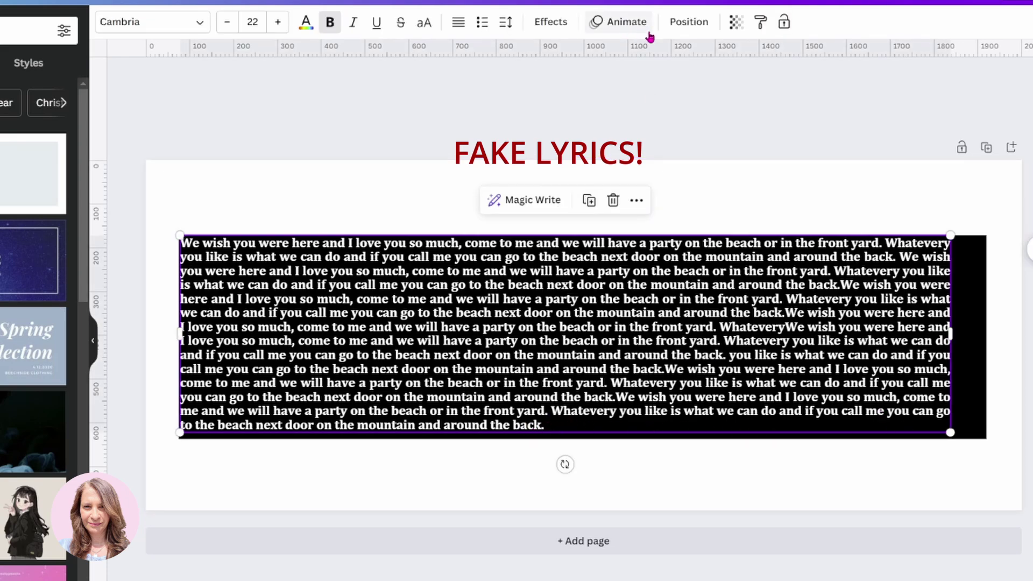
{"action": "left_click", "coordinate": [505, 22]}
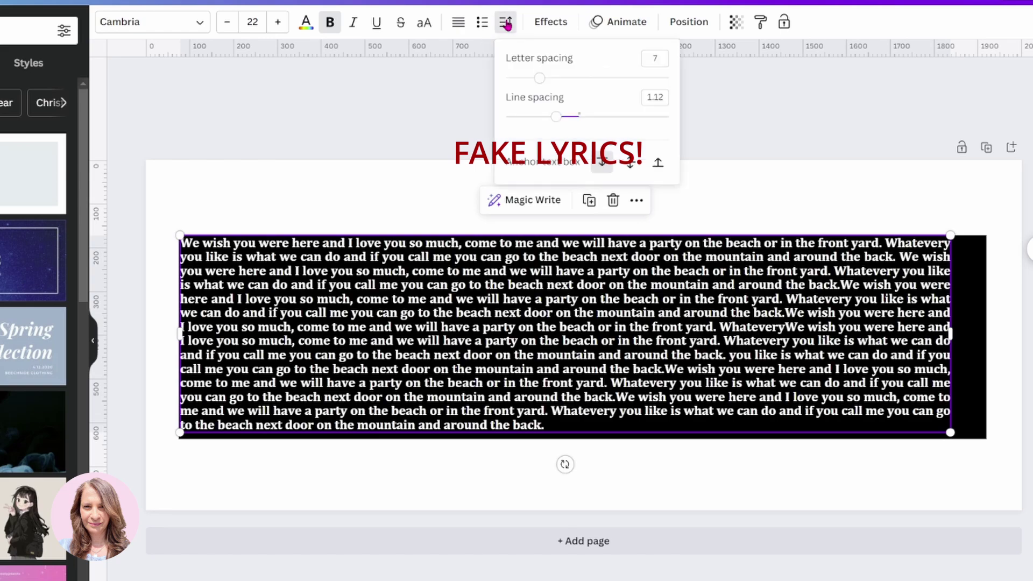
{"action": "left_click", "coordinate": [540, 81]}
{"action": "left_click_drag", "start_coordinate": [541, 85], "coordinate": [543, 86]}
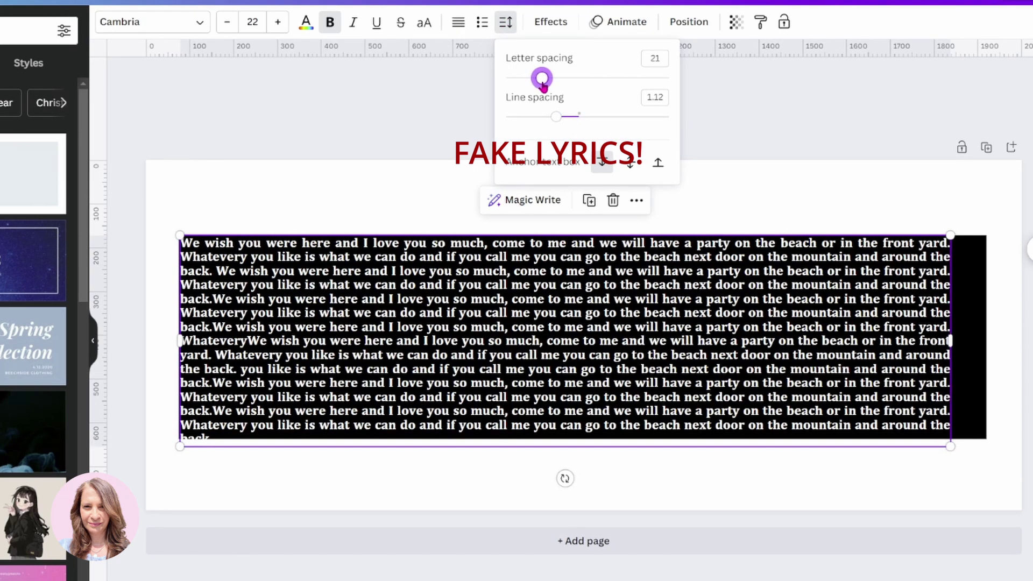
- Trim the final word of the lyrics to "ba" so the text ends on a full line
{"action": "left_click", "coordinate": [200, 458]}
{"action": "left_click", "coordinate": [213, 439]}
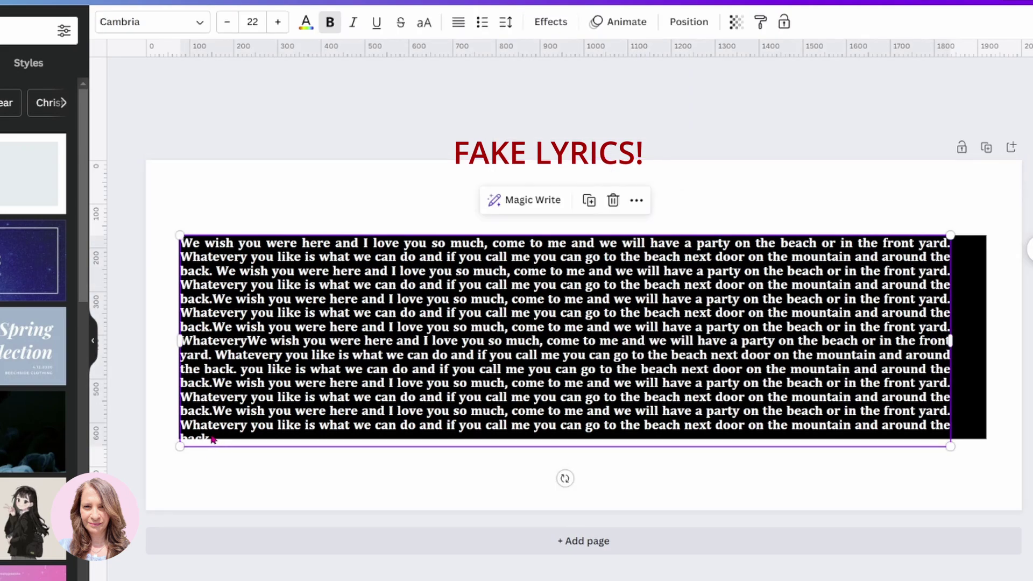
{"action": "left_click", "coordinate": [210, 435]}
{"action": "left_click_drag", "start_coordinate": [208, 433], "coordinate": [214, 440]}
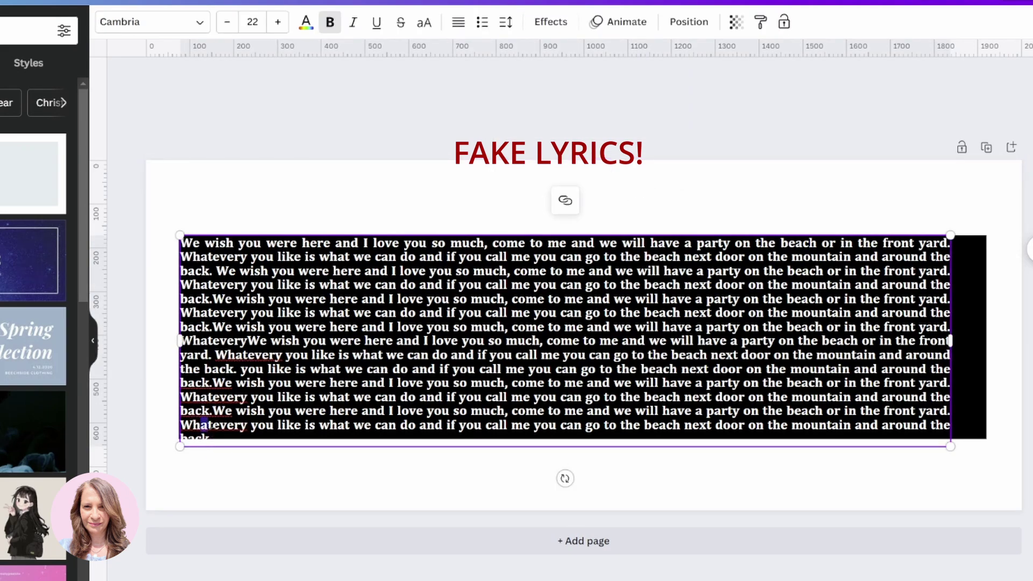
{"action": "left_click", "coordinate": [214, 440]}
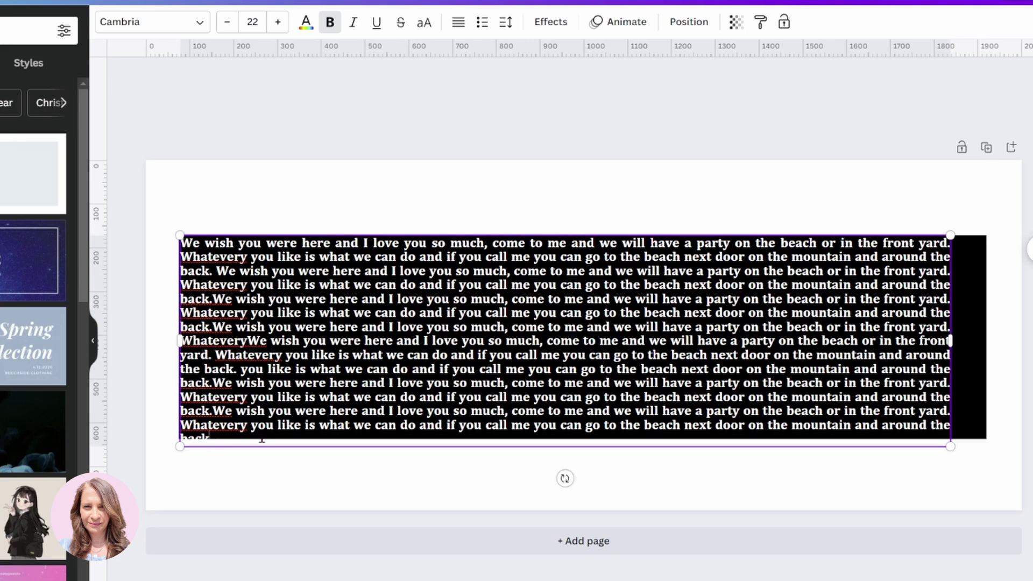
{"action": "key", "text": "BackSpace"}
{"action": "key", "text": "BackSpace"}
{"action": "key", "text": "BackSpace"}
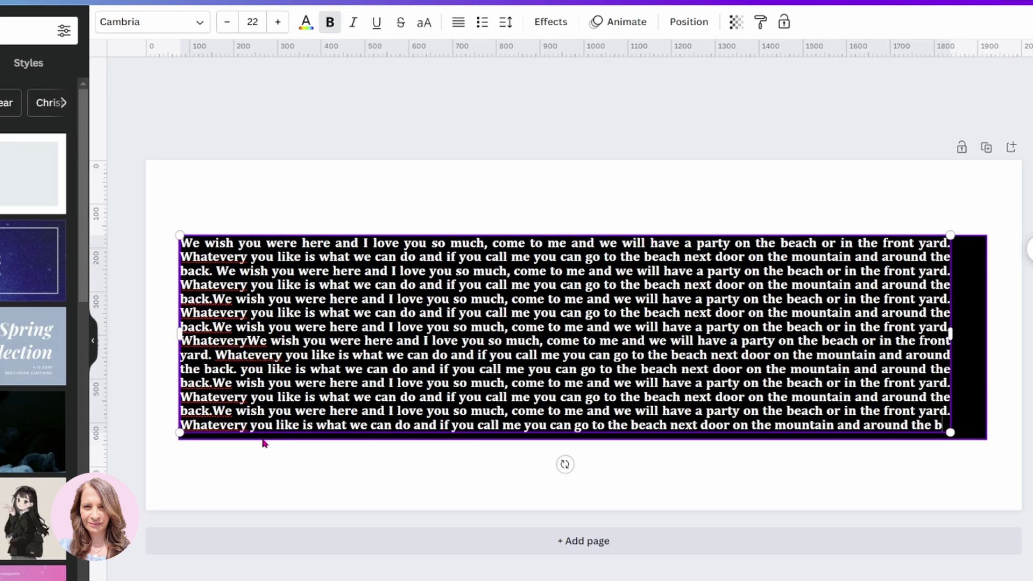
{"action": "type", "text": "a"}
- Shrink the black rectangle's right and lower edges to match the lyrics text box
{"action": "left_click", "coordinate": [970, 379]}
{"action": "left_click_drag", "start_coordinate": [986, 339], "coordinate": [948, 339]}
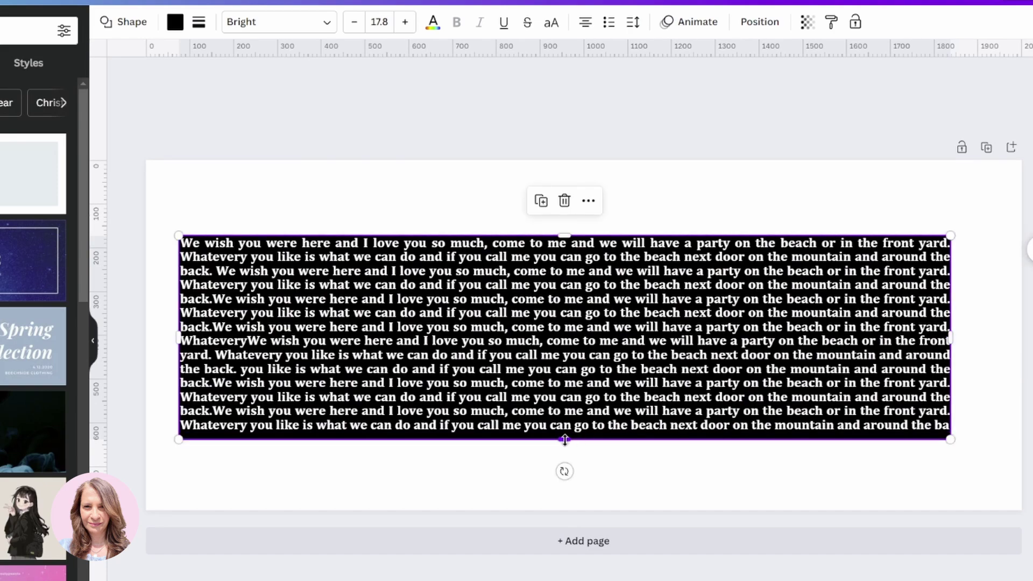
{"action": "left_click_drag", "start_coordinate": [564, 439], "coordinate": [564, 437]}
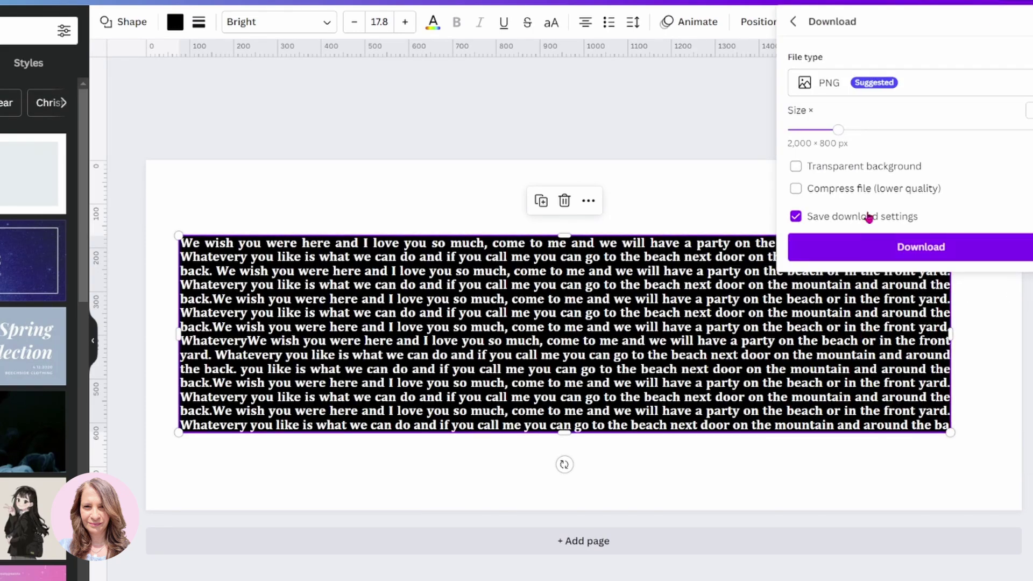
- Download the lyrics design as a PNG with a transparent background
{"action": "left_click", "coordinate": [821, 169]}
{"action": "left_click", "coordinate": [915, 254]}
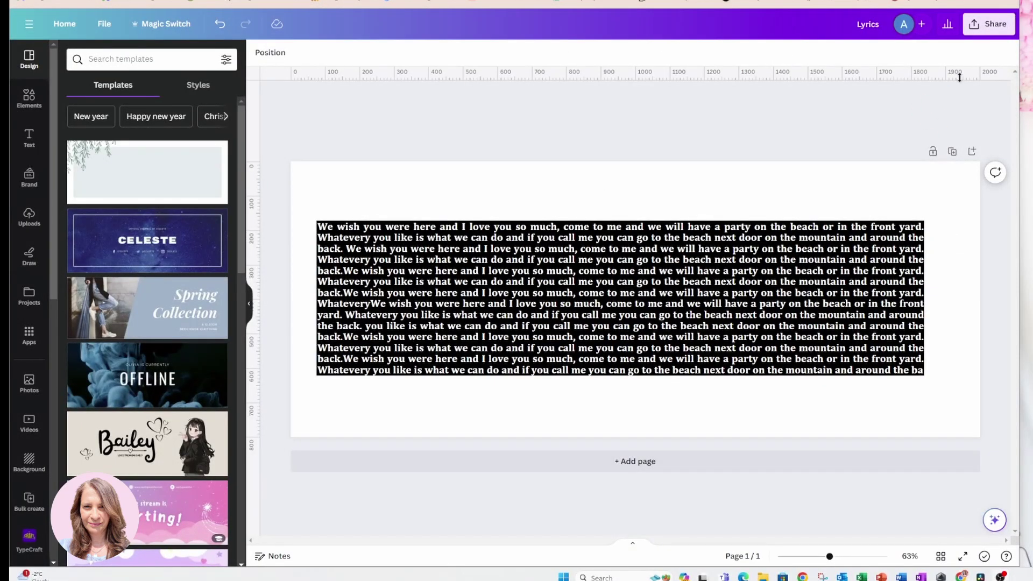
{"action": "left_click", "coordinate": [977, 30]}
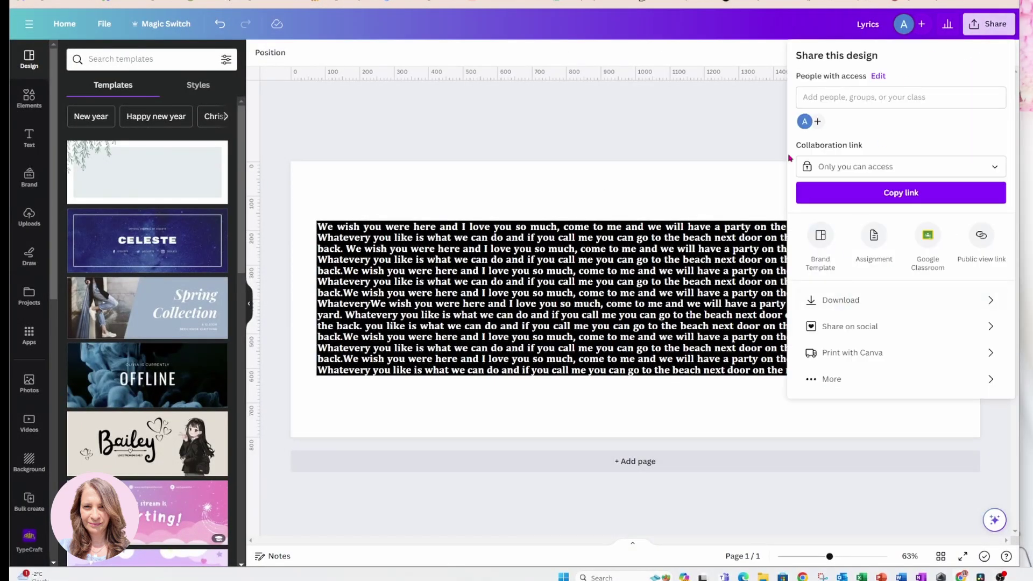
{"action": "left_click", "coordinate": [749, 141]}
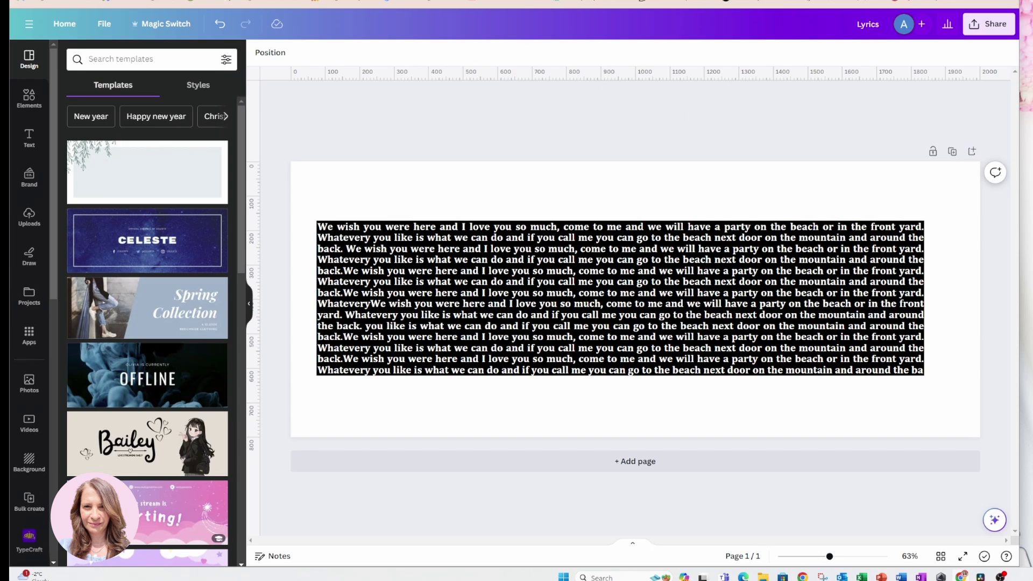
- Return to the home page and create a new Facebook Post (Landscape) design
{"action": "left_click", "coordinate": [64, 23]}
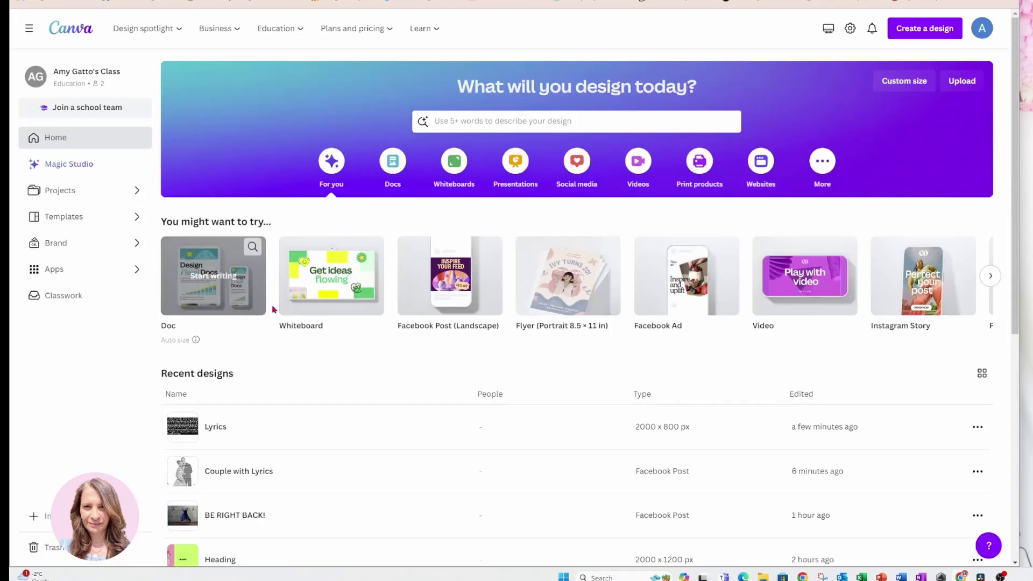
{"action": "left_click", "coordinate": [895, 33]}
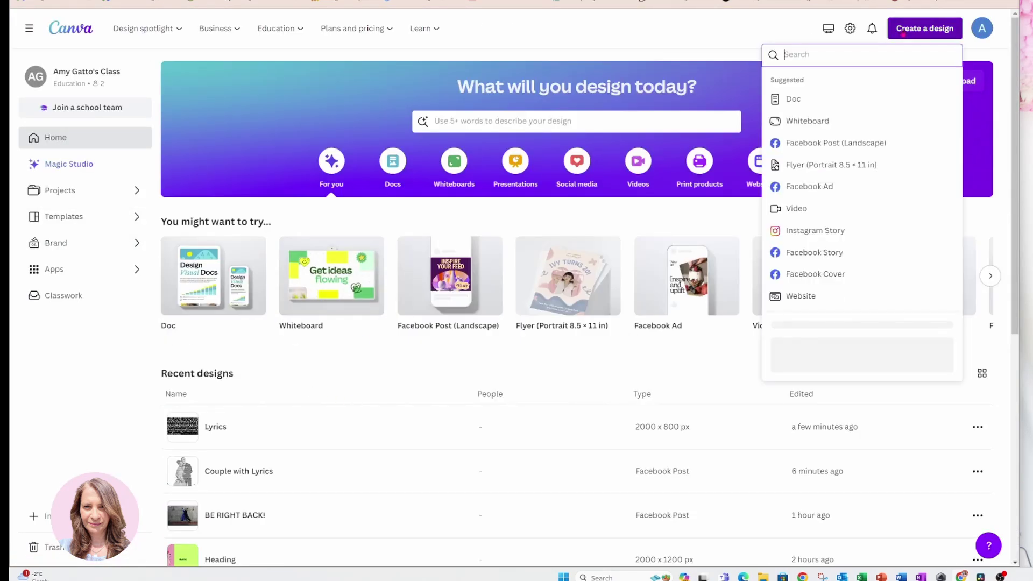
{"action": "left_click", "coordinate": [812, 144]}
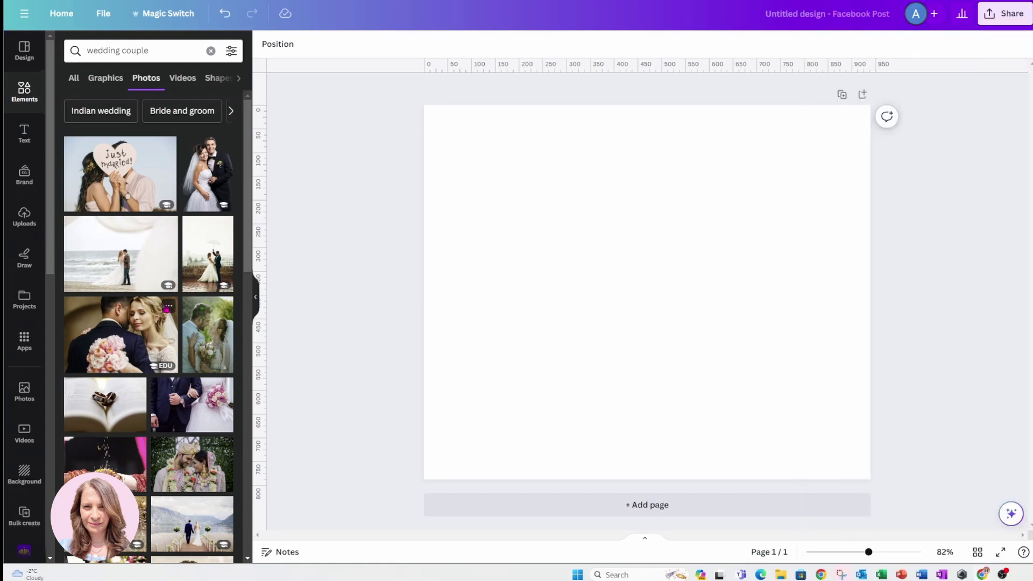
- Add the white-background bride and groom photo from the wedding couple results and move it to the page's lower edge
{"action": "left_click", "coordinate": [200, 183]}
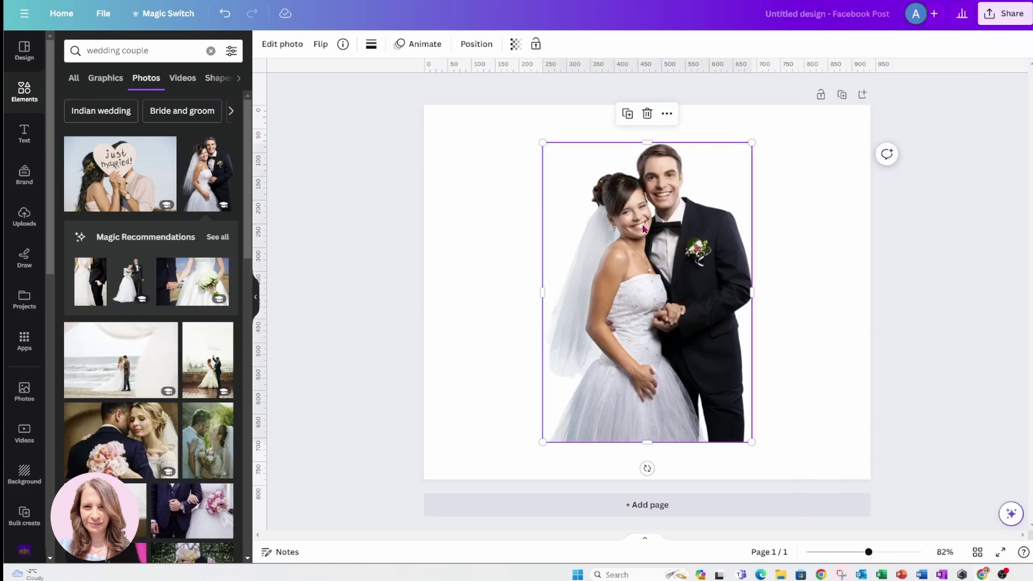
{"action": "left_click_drag", "start_coordinate": [650, 229], "coordinate": [648, 262]}
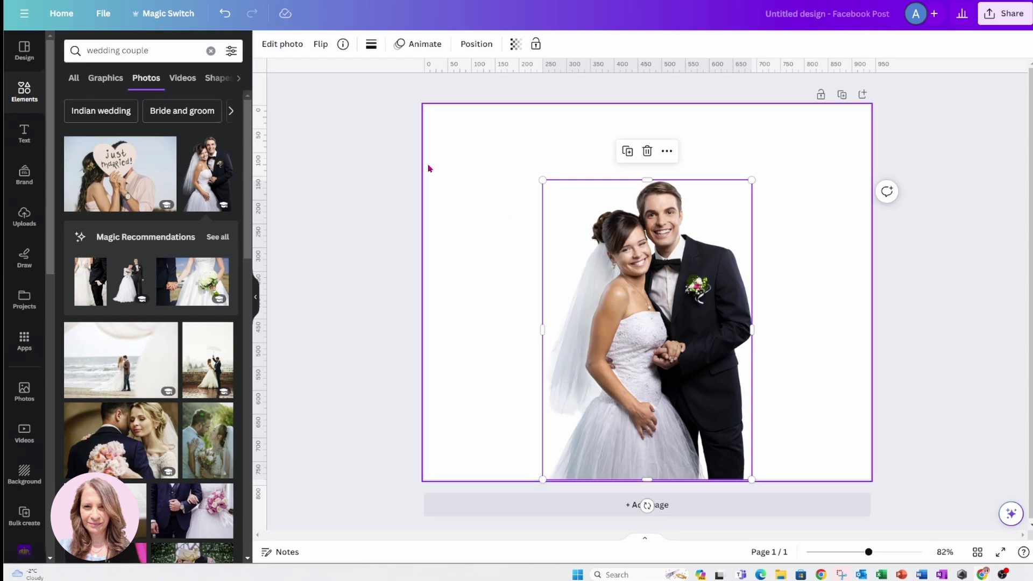
{"action": "left_click", "coordinate": [276, 46]}
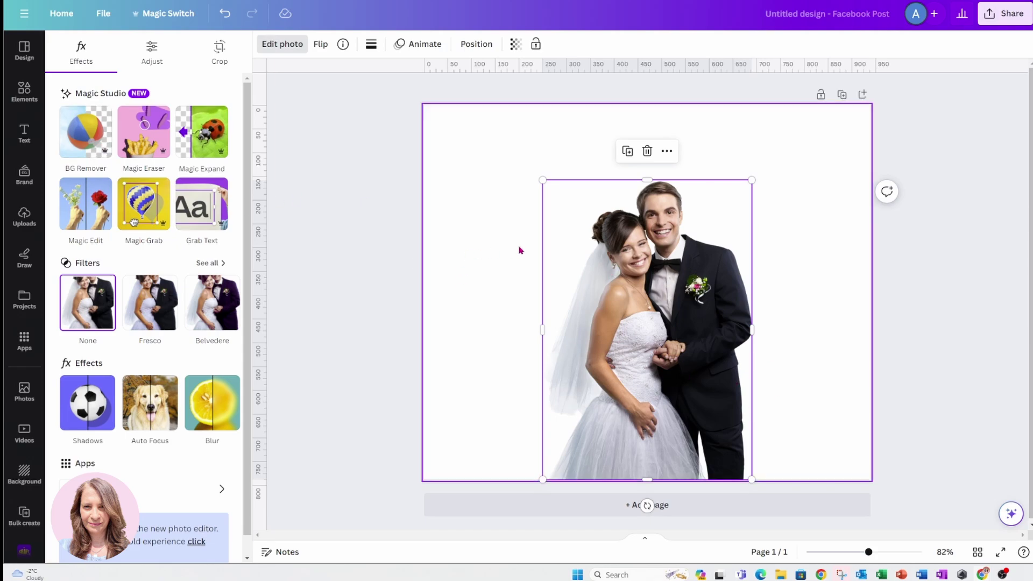
{"action": "key", "text": "Escape"}
- Enlarge the couple photo slightly and move it up so it sits clear of the page's lower edge
{"action": "left_click_drag", "start_coordinate": [751, 180], "coordinate": [765, 159]}
{"action": "left_click", "coordinate": [828, 204]}
{"action": "left_click", "coordinate": [842, 95]}
{"action": "left_click", "coordinate": [842, 95]}
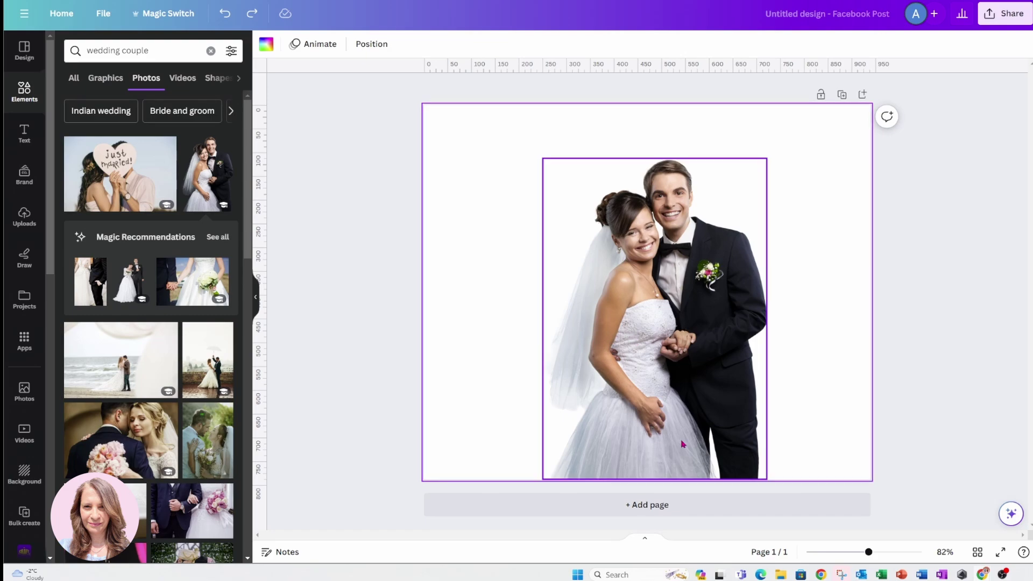
{"action": "left_click_drag", "start_coordinate": [682, 444], "coordinate": [661, 426]}
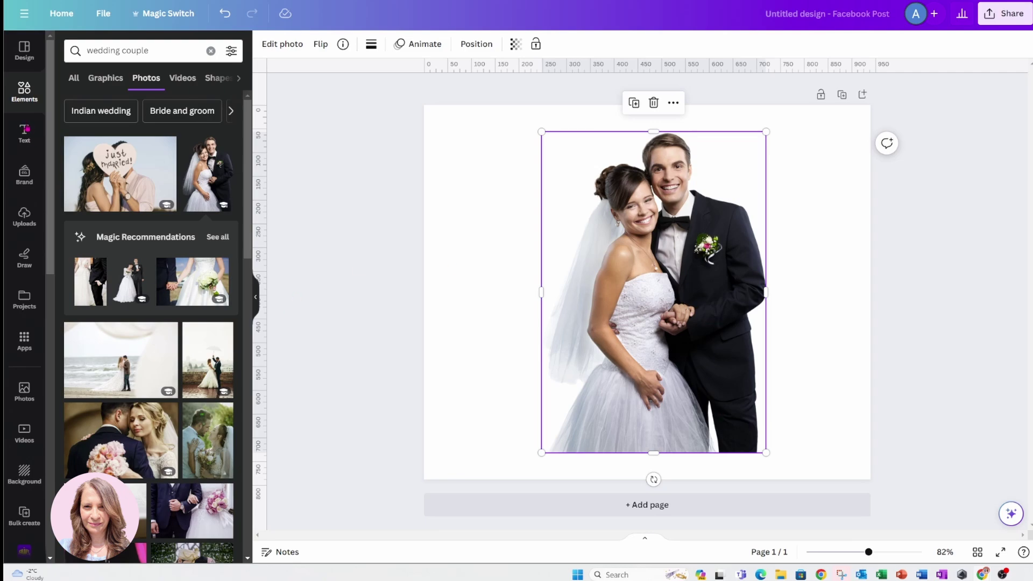
- Add a square shape, move it over the couple photo's upper-left corner and stretch it to cover the whole photo
{"action": "left_click", "coordinate": [17, 100]}
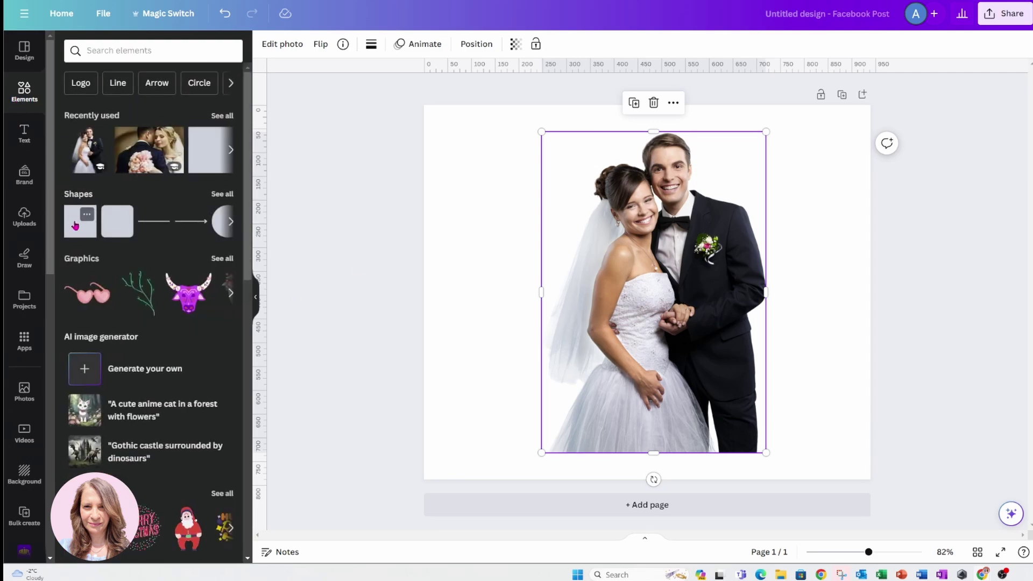
{"action": "left_click", "coordinate": [80, 221]}
{"action": "left_click_drag", "start_coordinate": [648, 320], "coordinate": [577, 204]}
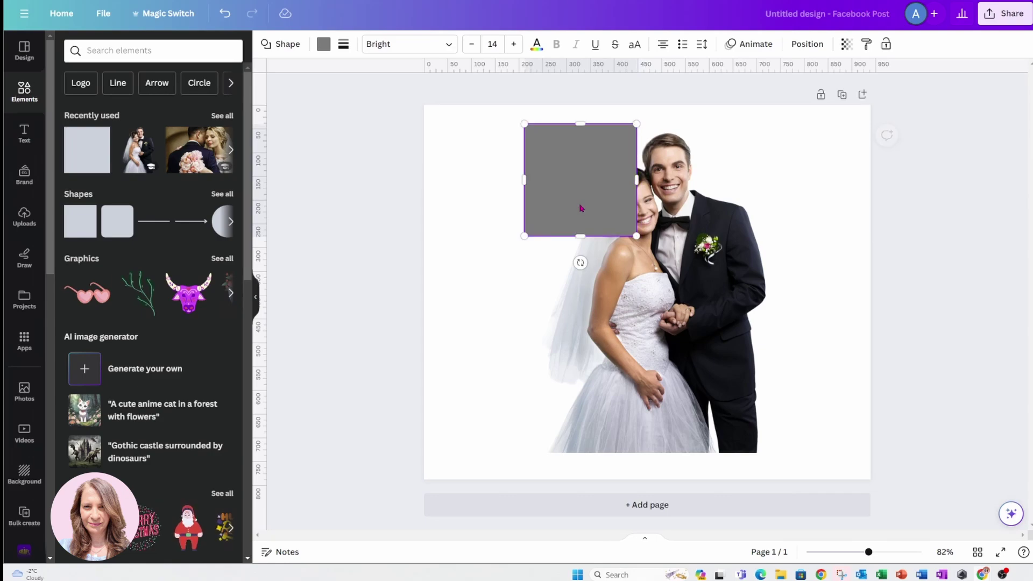
{"action": "left_click_drag", "start_coordinate": [636, 236], "coordinate": [803, 479]}
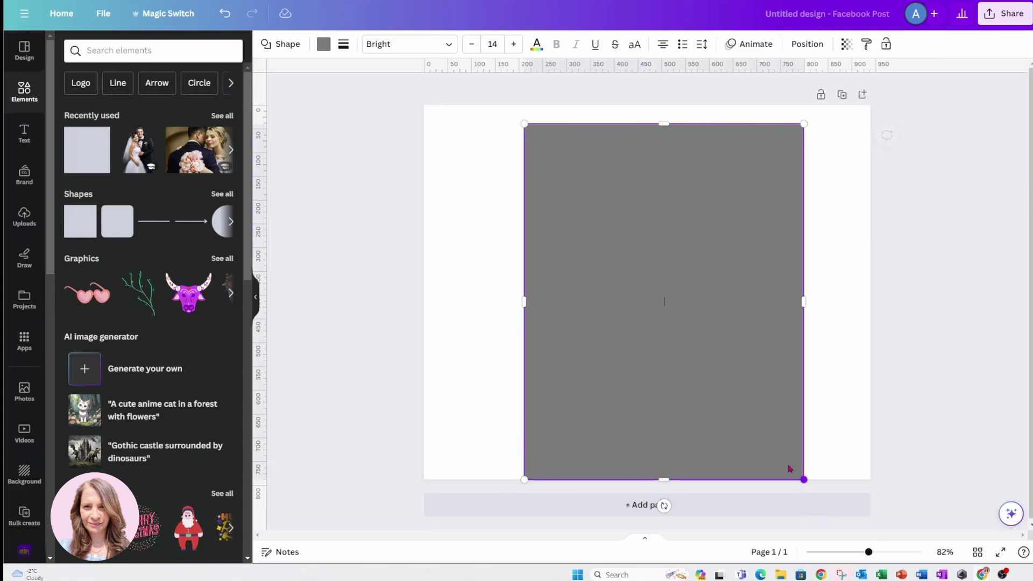
- Fill the rectangle with black and move it behind the couple photo in the layer order
{"action": "left_click", "coordinate": [323, 44]}
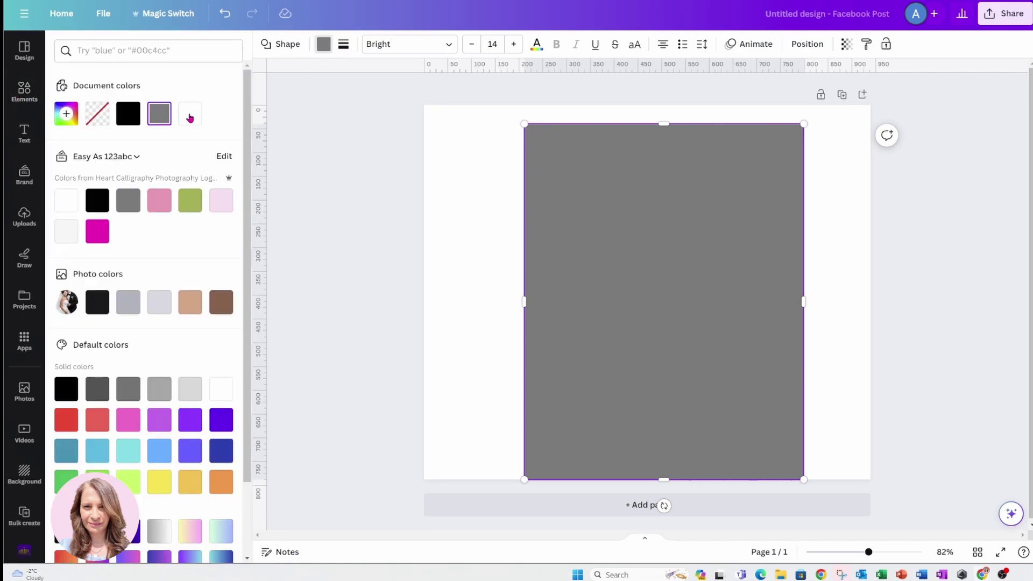
{"action": "left_click", "coordinate": [134, 114]}
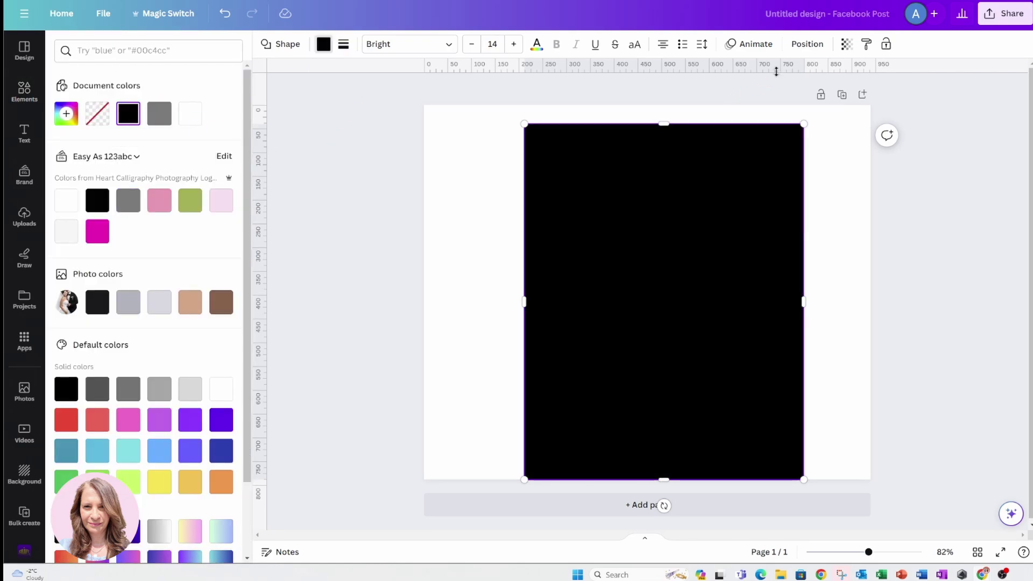
{"action": "left_click", "coordinate": [806, 44]}
{"action": "left_click", "coordinate": [194, 46]}
{"action": "left_click_drag", "start_coordinate": [180, 102], "coordinate": [171, 172]}
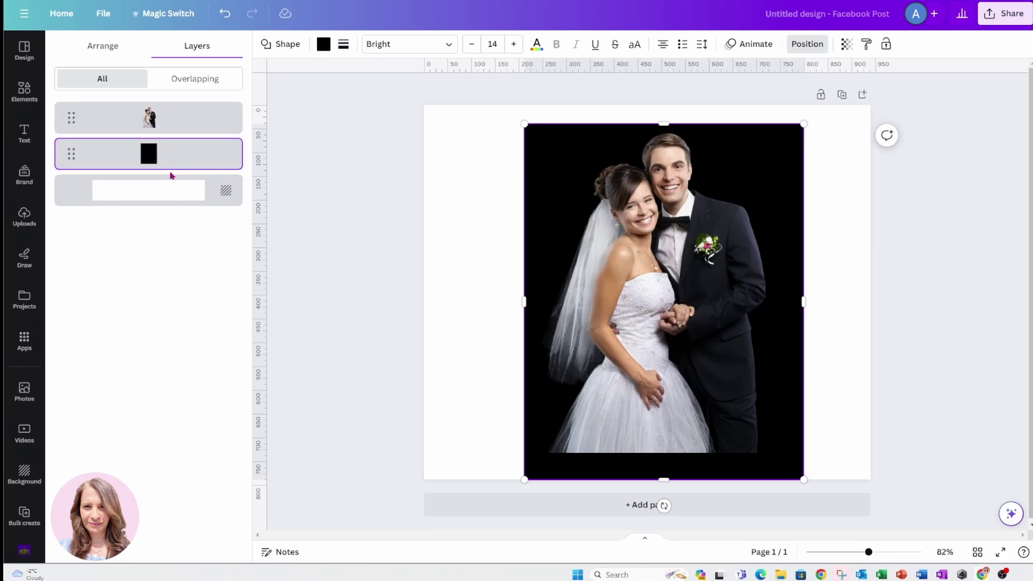
- Reposition the couple photo so it sits centred over the black rectangle
{"action": "left_click_drag", "start_coordinate": [647, 314], "coordinate": [654, 311]}
{"action": "left_click_drag", "start_coordinate": [545, 131], "coordinate": [547, 136]}
{"action": "left_click_drag", "start_coordinate": [673, 253], "coordinate": [676, 260]}
{"action": "left_click", "coordinate": [489, 243]}
{"action": "left_click", "coordinate": [630, 284]}
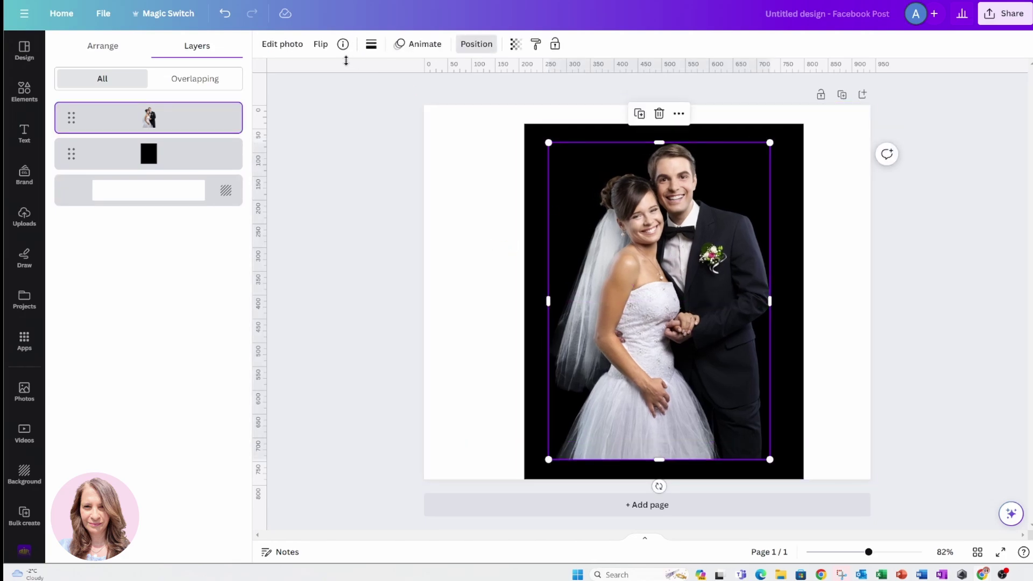
- Apply the Custom duotone effect to the couple photo
{"action": "left_click", "coordinate": [293, 45]}
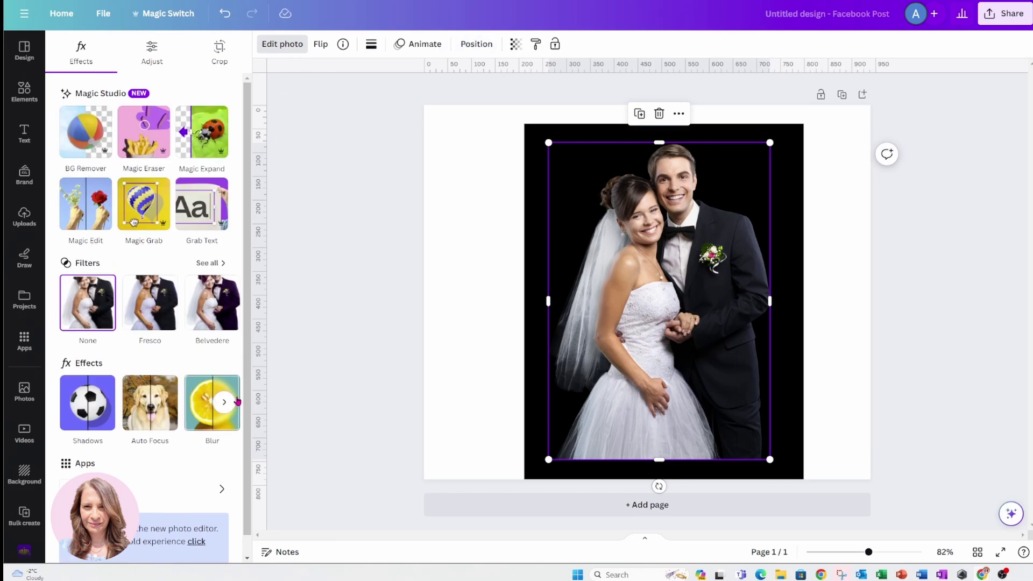
{"action": "left_click", "coordinate": [225, 403]}
{"action": "left_click", "coordinate": [204, 410]}
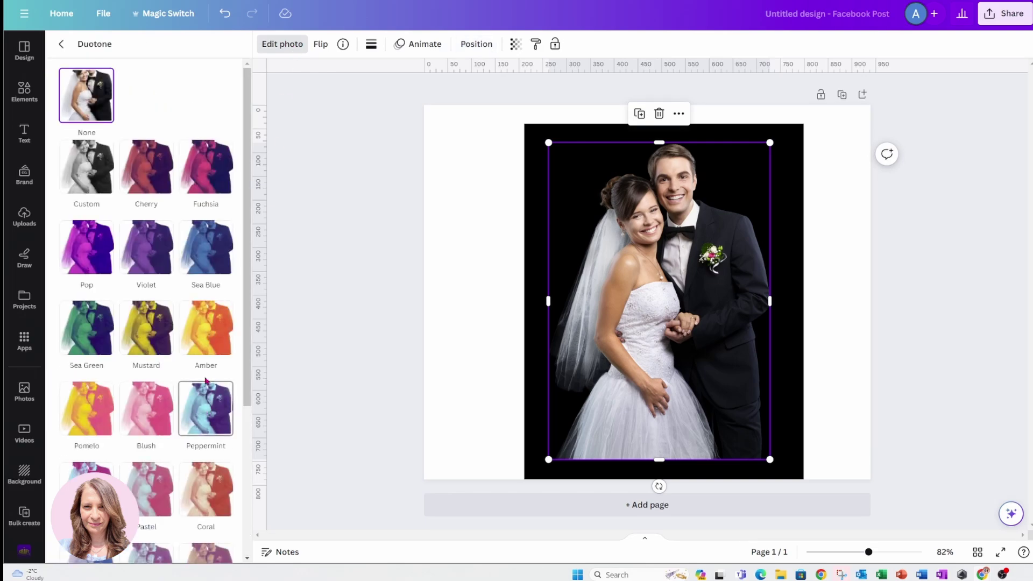
{"action": "left_click", "coordinate": [84, 168]}
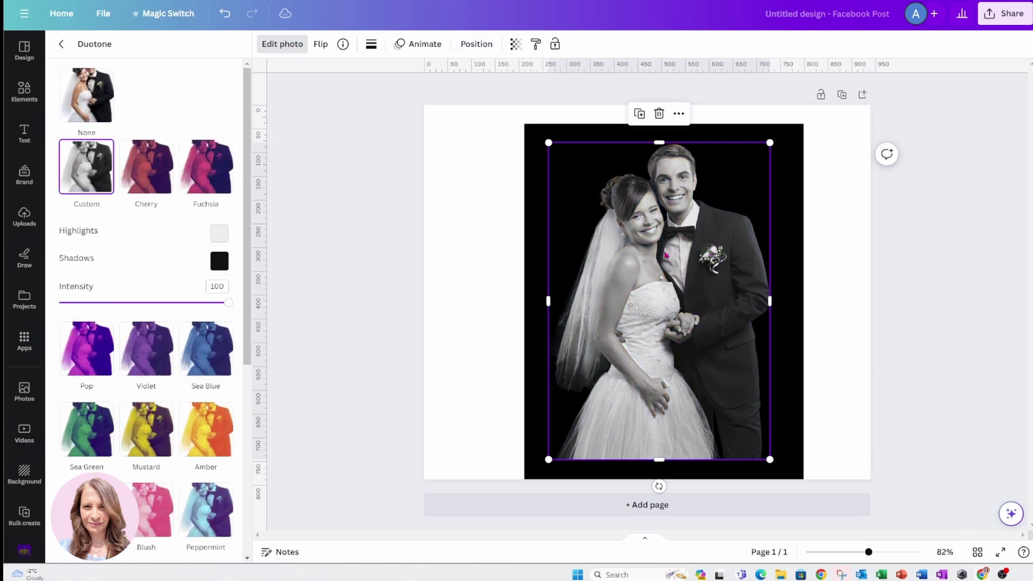
- Set both the shadows and the highlights of the photo's duotone to white (#FFFFFF)
{"action": "left_click", "coordinate": [220, 262]}
{"action": "left_click_drag", "start_coordinate": [228, 348], "coordinate": [214, 284]}
{"action": "left_click", "coordinate": [218, 233]}
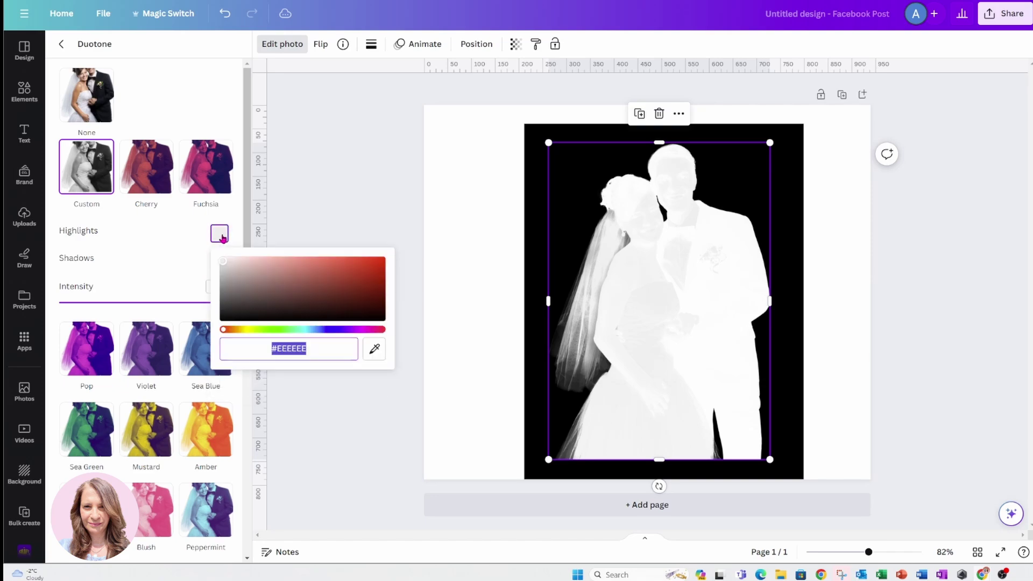
{"action": "left_click_drag", "start_coordinate": [229, 266], "coordinate": [221, 254]}
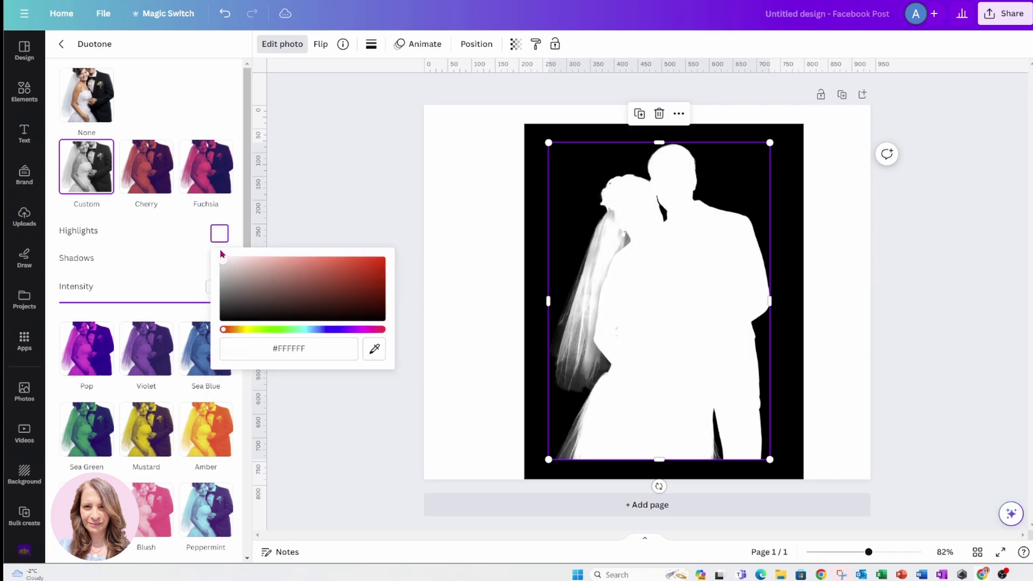
{"action": "left_click", "coordinate": [195, 225]}
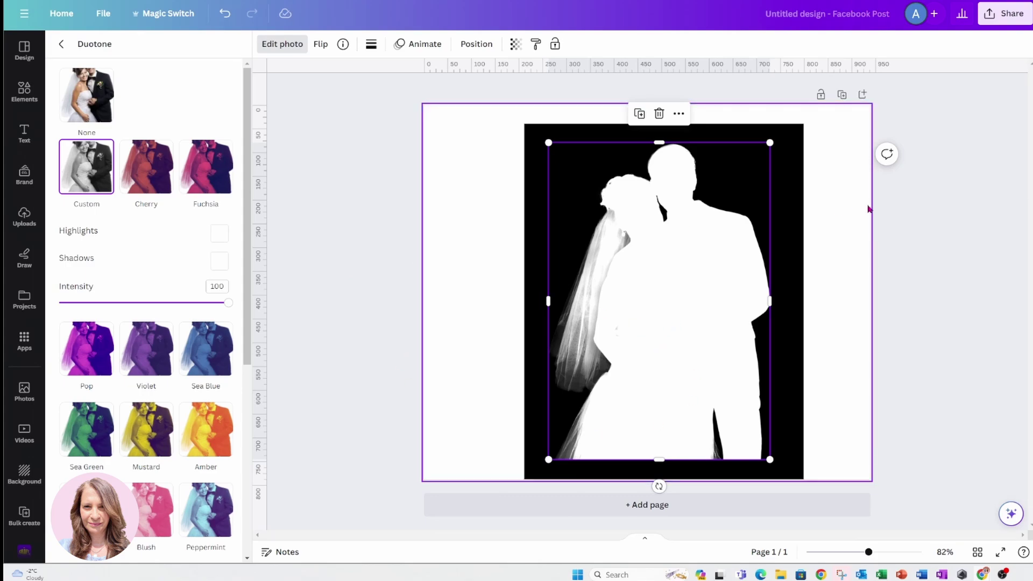
{"action": "key", "text": "Escape"}
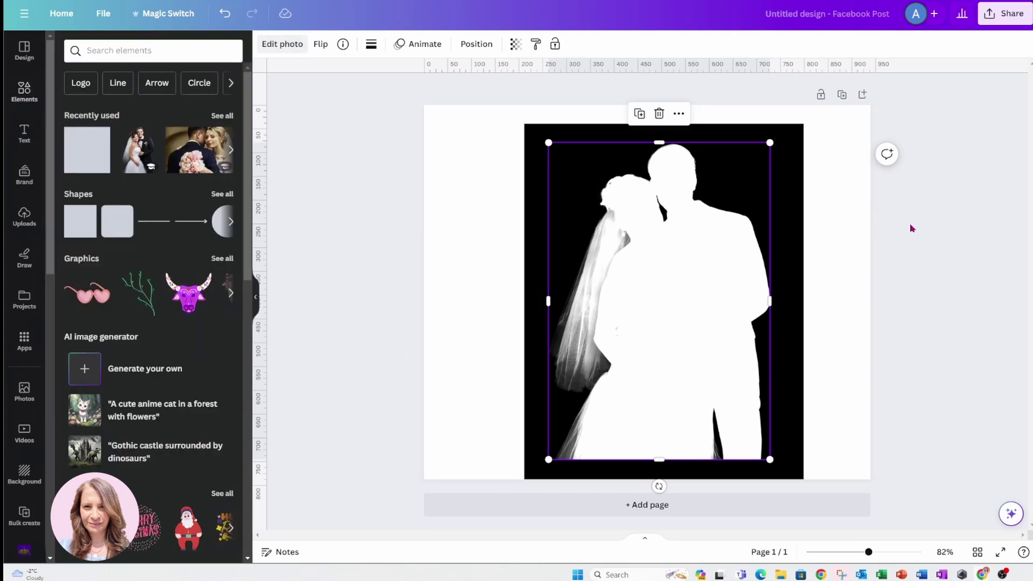
- Download the silhouette design as a PNG with a transparent background
{"action": "left_click", "coordinate": [1001, 15]}
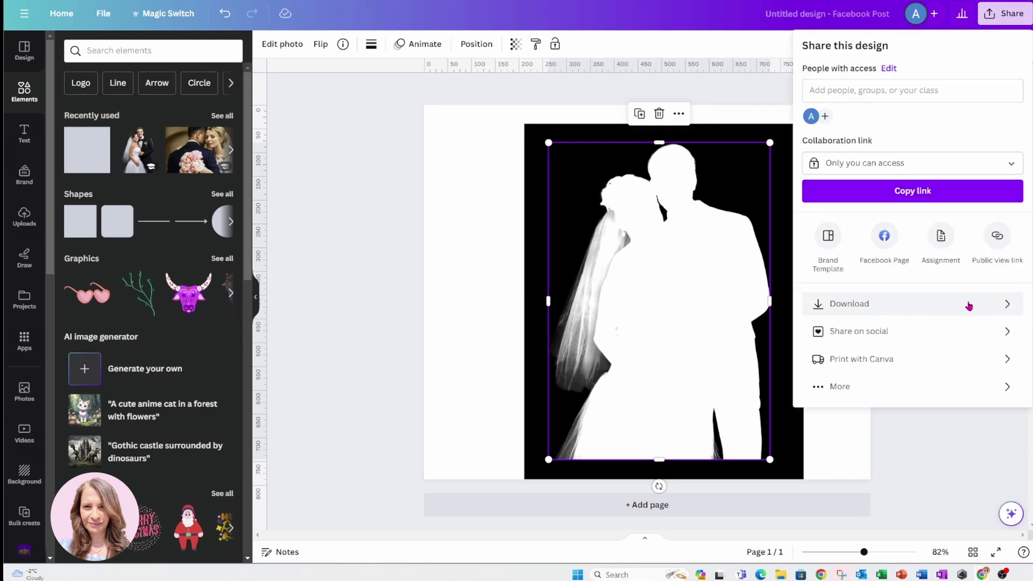
{"action": "left_click", "coordinate": [968, 304]}
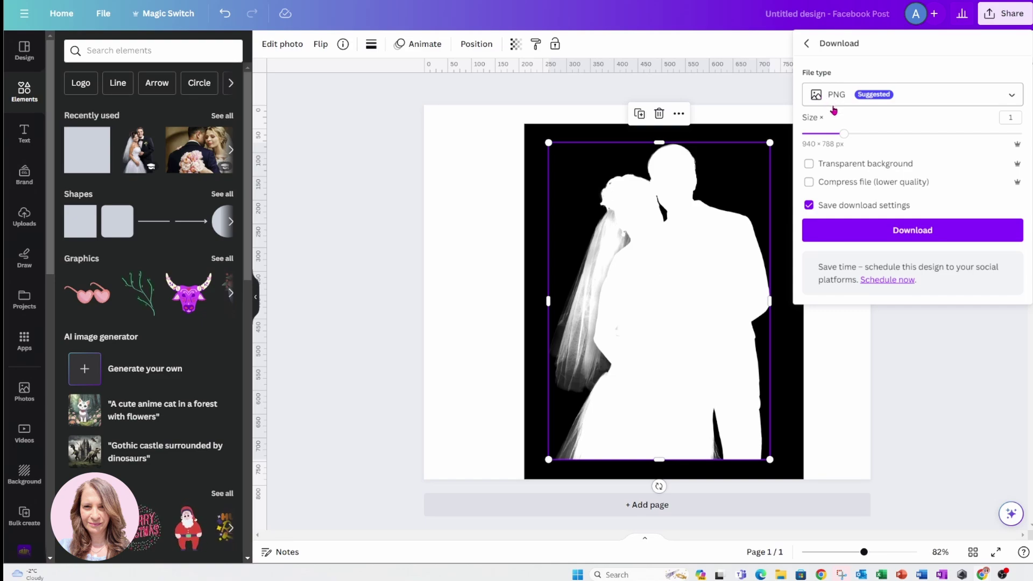
{"action": "left_click", "coordinate": [827, 165]}
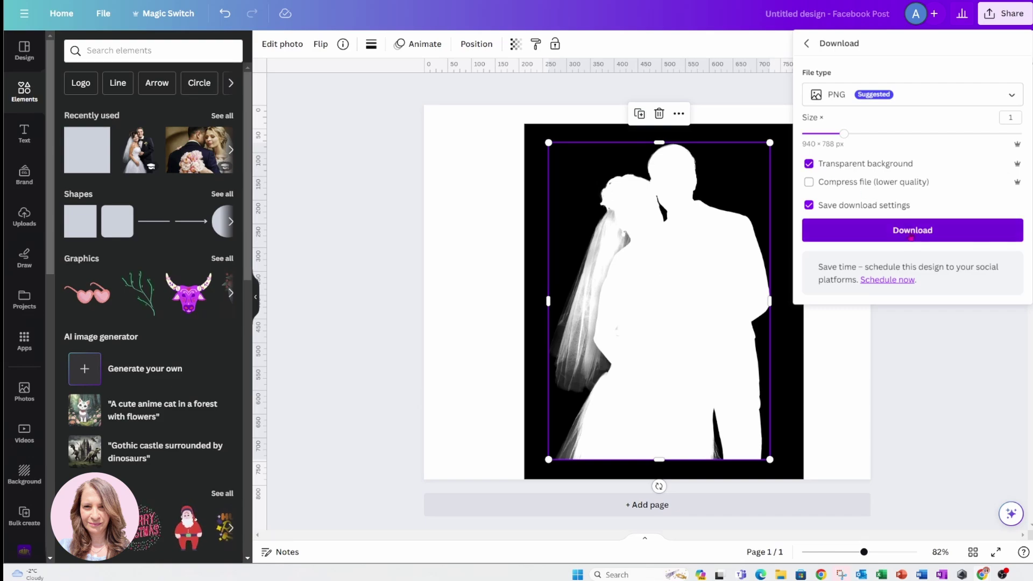
{"action": "left_click", "coordinate": [911, 231]}
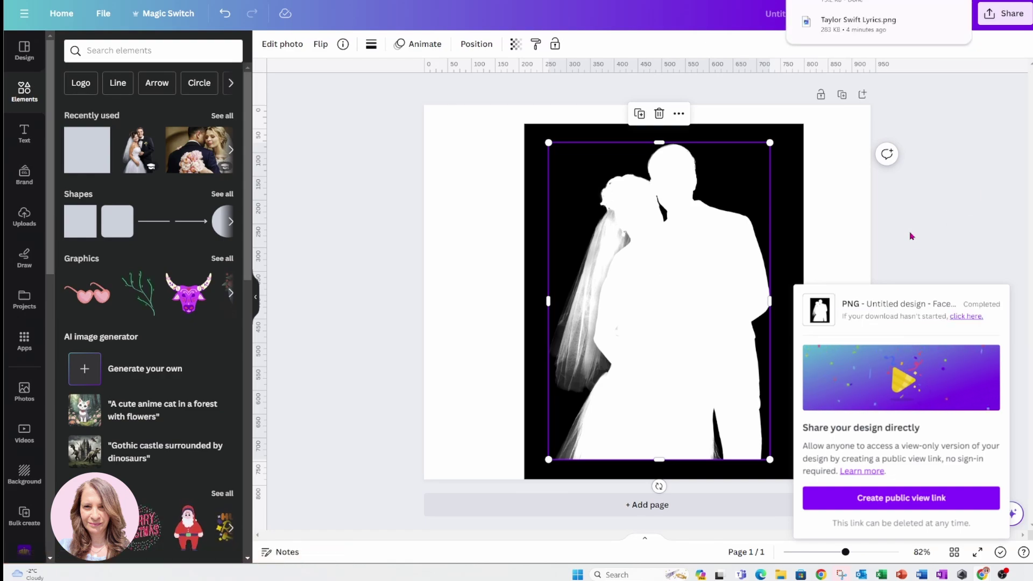
- Add a second page and place the downloaded Untitled design (3).png on it
{"action": "left_click", "coordinate": [692, 505]}
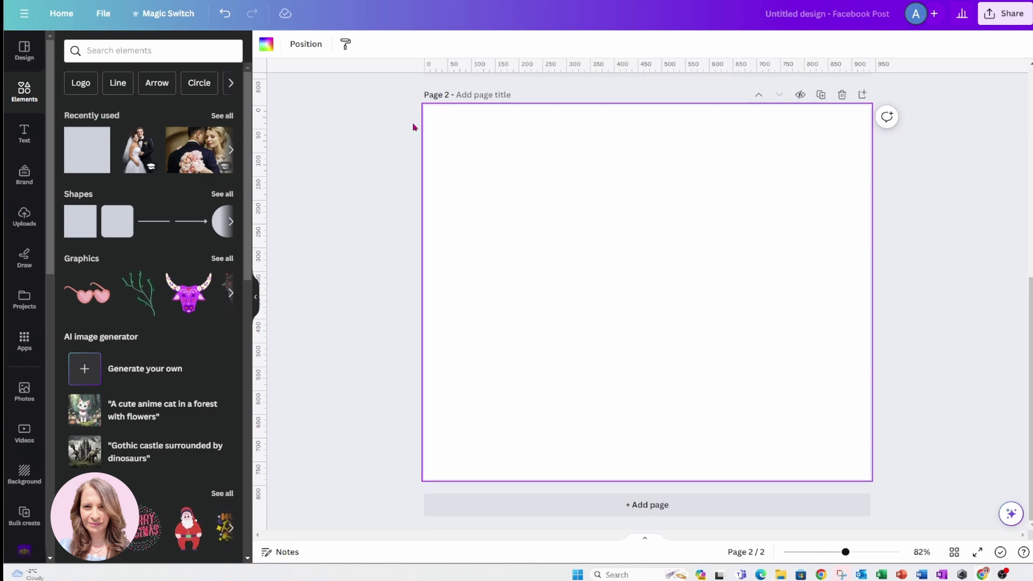
{"action": "key", "text": "ctrl+j"}
{"action": "left_click_drag", "start_coordinate": [859, 16], "coordinate": [641, 267]}
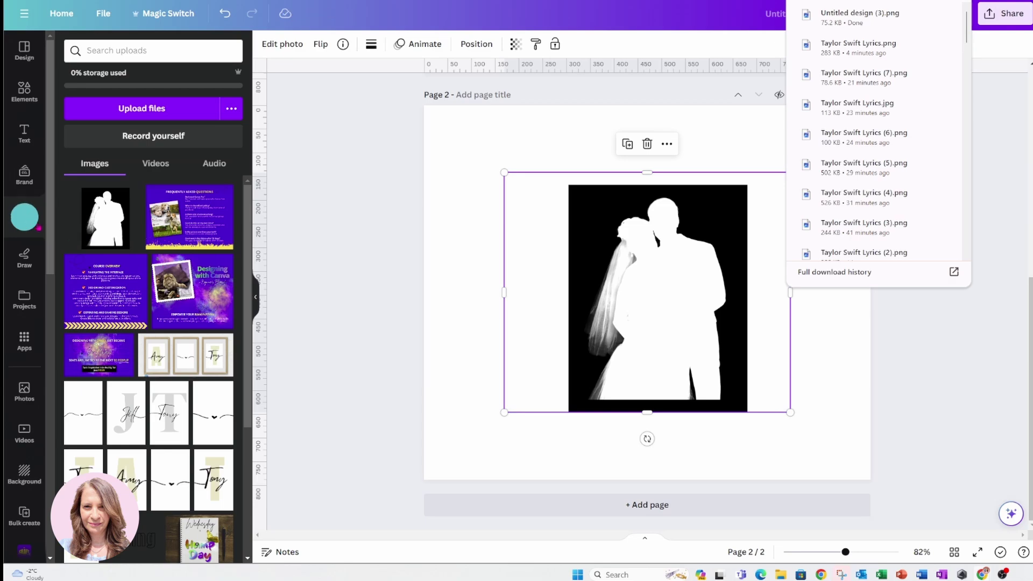
- Erase the white couple silhouette from the placed image with the Background Remover's Erase brush, reducing the brush size to 7
{"action": "left_click", "coordinate": [284, 46]}
{"action": "left_click", "coordinate": [86, 132]}
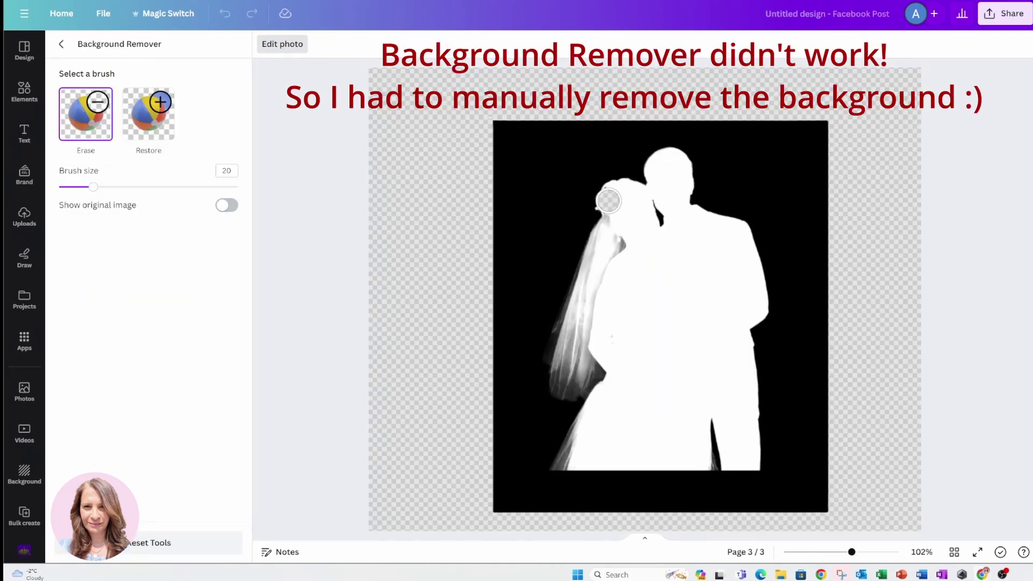
{"action": "mouse_move", "coordinate": [609, 201]}
{"action": "left_mouse_down"}
{"action": "mouse_move", "coordinate": [637, 253]}
{"action": "mouse_move", "coordinate": [601, 325]}
{"action": "mouse_move", "coordinate": [618, 379]}
{"action": "mouse_move", "coordinate": [570, 456]}
{"action": "mouse_move", "coordinate": [698, 457]}
{"action": "mouse_move", "coordinate": [701, 402]}
{"action": "mouse_move", "coordinate": [723, 411]}
{"action": "mouse_move", "coordinate": [736, 459]}
{"action": "mouse_move", "coordinate": [751, 451]}
{"action": "mouse_move", "coordinate": [738, 326]}
{"action": "mouse_move", "coordinate": [752, 286]}
{"action": "mouse_move", "coordinate": [735, 233]}
{"action": "mouse_move", "coordinate": [686, 214]}
{"action": "mouse_move", "coordinate": [670, 159]}
{"action": "mouse_move", "coordinate": [657, 174]}
{"action": "mouse_move", "coordinate": [667, 199]}
{"action": "mouse_move", "coordinate": [619, 194]}
{"action": "mouse_move", "coordinate": [639, 198]}
{"action": "mouse_move", "coordinate": [645, 230]}
{"action": "mouse_move", "coordinate": [672, 240]}
{"action": "mouse_move", "coordinate": [680, 226]}
{"action": "mouse_move", "coordinate": [730, 296]}
{"action": "mouse_move", "coordinate": [732, 401]}
{"action": "mouse_move", "coordinate": [636, 441]}
{"action": "mouse_move", "coordinate": [617, 324]}
{"action": "mouse_move", "coordinate": [679, 270]}
{"action": "mouse_move", "coordinate": [663, 421]}
{"action": "mouse_move", "coordinate": [657, 310]}
{"action": "mouse_move", "coordinate": [708, 381]}
{"action": "mouse_move", "coordinate": [697, 291]}
{"action": "mouse_move", "coordinate": [622, 438]}
{"action": "left_mouse_up"}
{"action": "left_click_drag", "start_coordinate": [93, 186], "coordinate": [69, 186]}
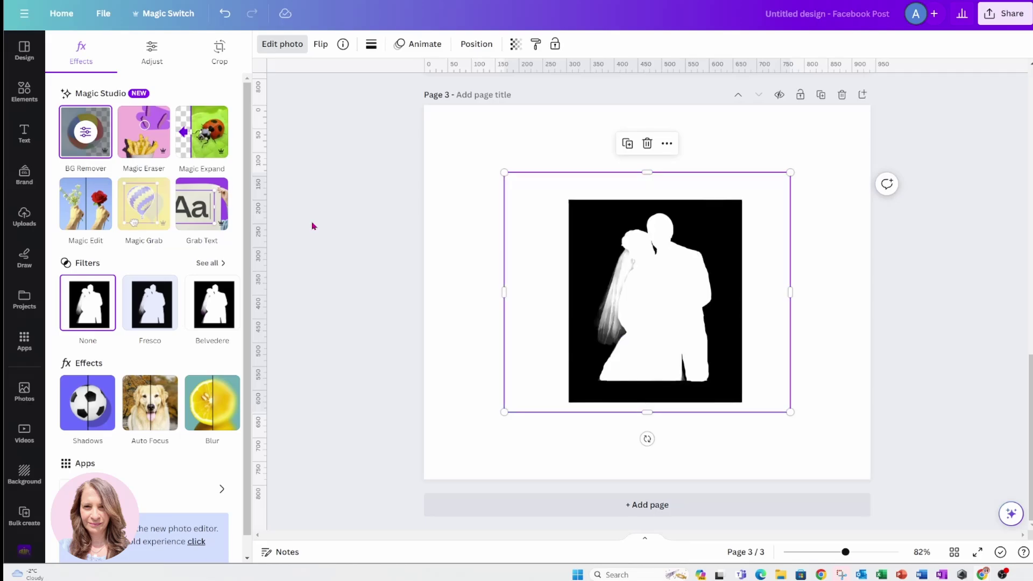
{"action": "left_click", "coordinate": [87, 137]}
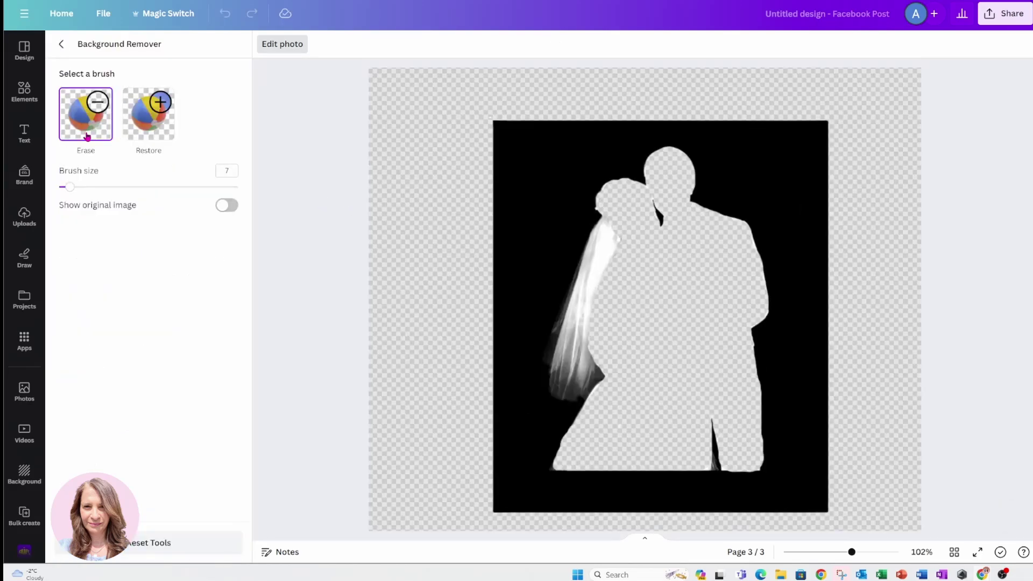
{"action": "left_click", "coordinate": [61, 45]}
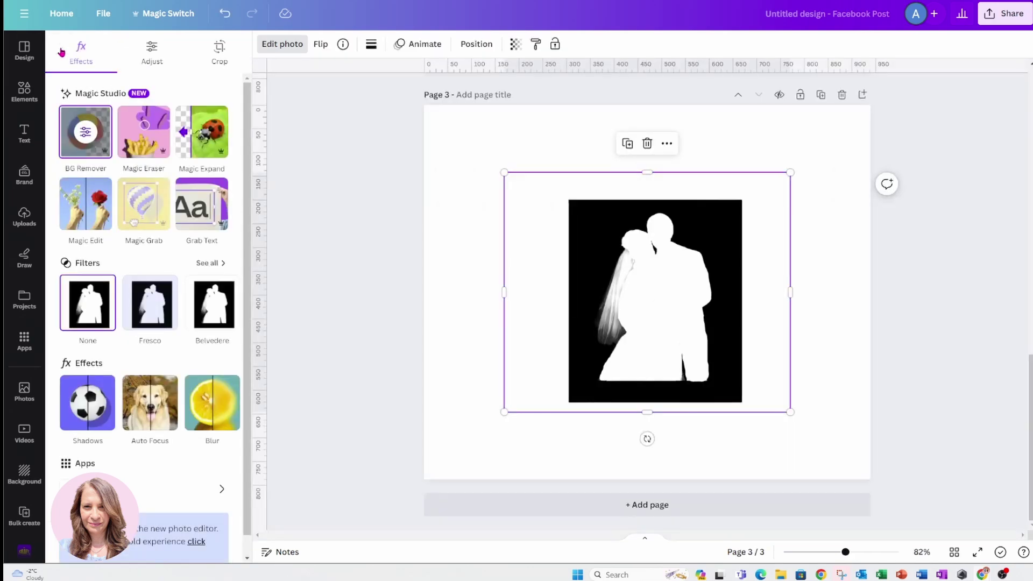
- Crop the empty side and upper margins off the silhouette image, enlarge it to fill the page height and check its erased area
{"action": "left_click_drag", "start_coordinate": [504, 292], "coordinate": [556, 292]}
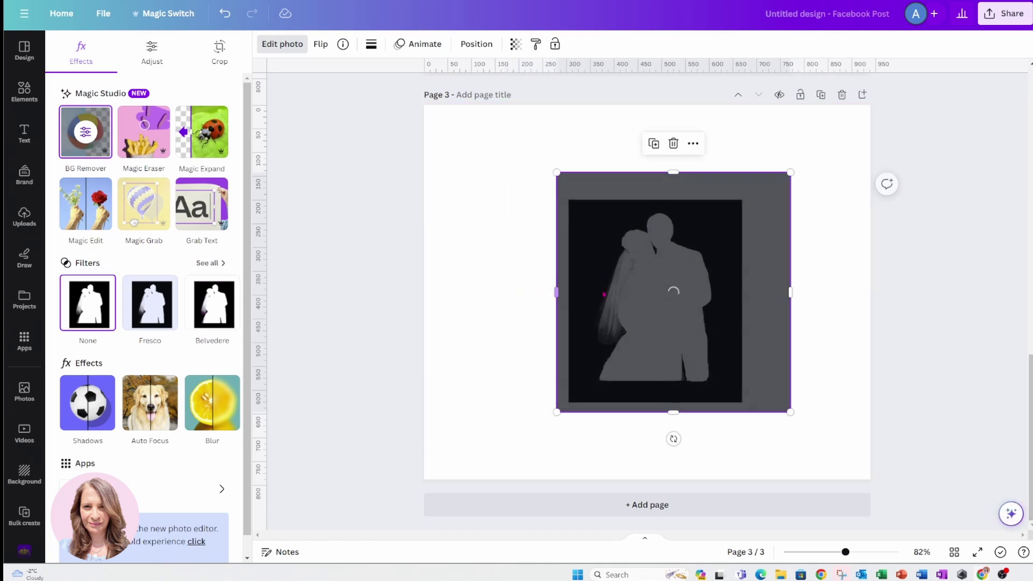
{"action": "left_click_drag", "start_coordinate": [792, 290], "coordinate": [750, 295]}
{"action": "left_click_drag", "start_coordinate": [653, 172], "coordinate": [653, 194]}
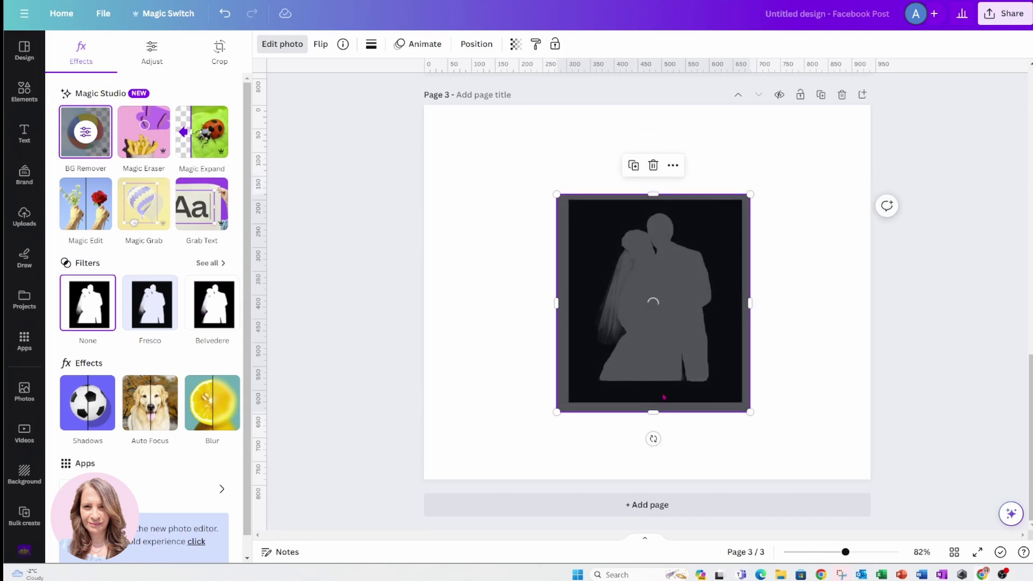
{"action": "left_click_drag", "start_coordinate": [556, 194], "coordinate": [442, 137]}
{"action": "left_click_drag", "start_coordinate": [749, 411], "coordinate": [842, 471]}
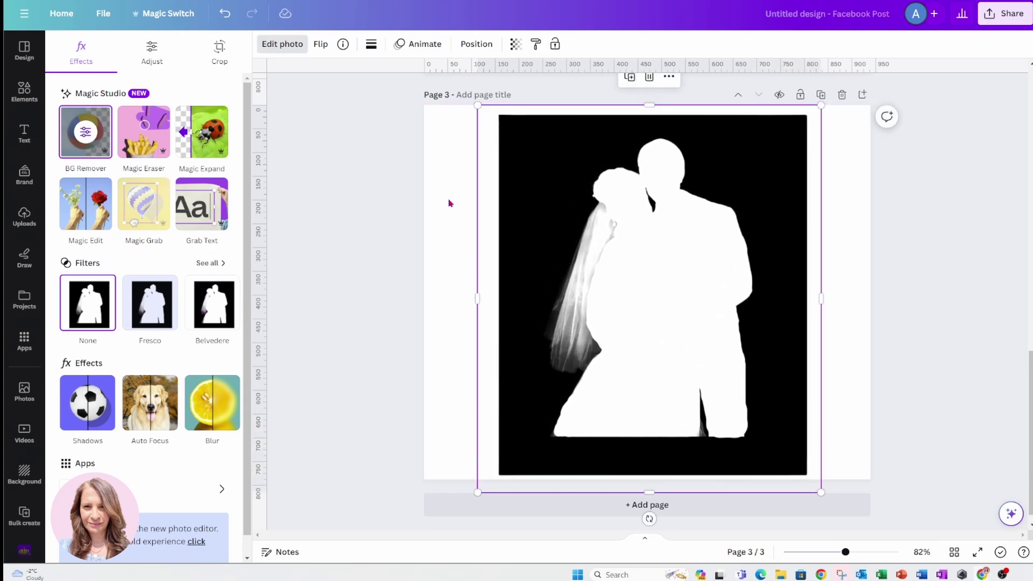
{"action": "left_click", "coordinate": [92, 138]}
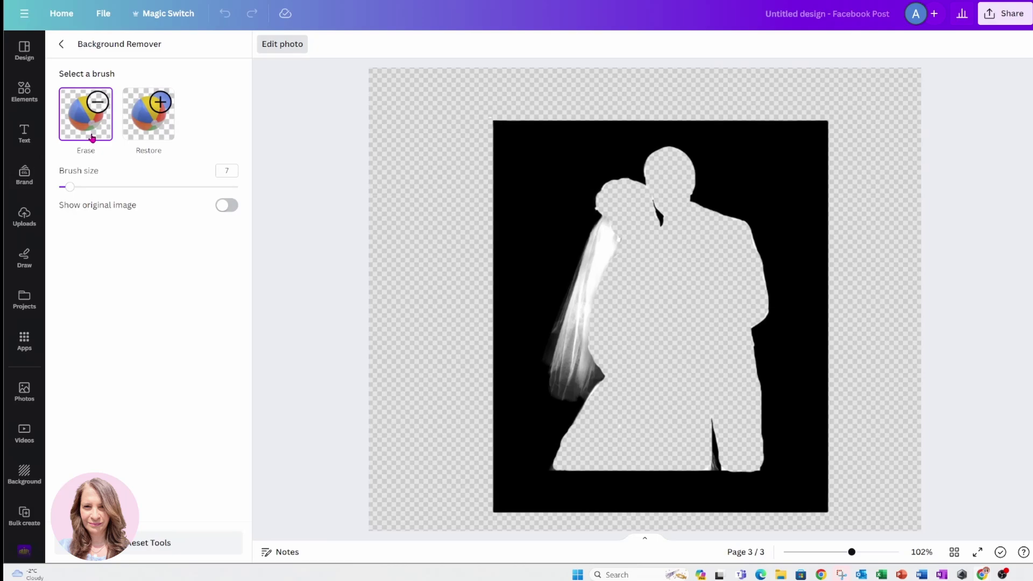
{"action": "left_click", "coordinate": [61, 44]}
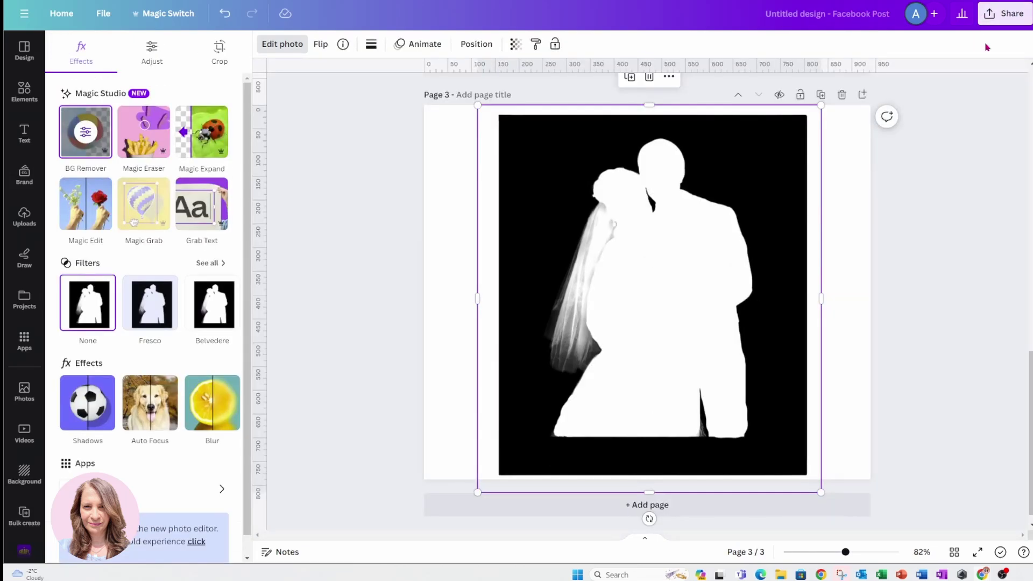
- Download the cut-out silhouette from the Couple with Lyrics design as a PNG with a transparent background
{"action": "left_click", "coordinate": [1007, 16]}
{"action": "left_click", "coordinate": [397, 115]}
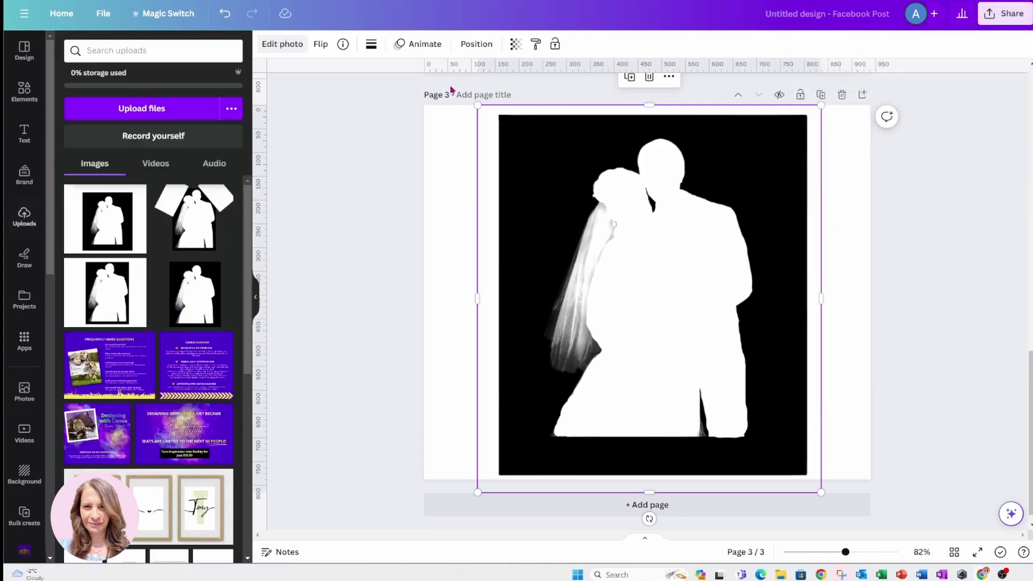
{"action": "left_click", "coordinate": [1009, 15]}
{"action": "left_click", "coordinate": [857, 303]}
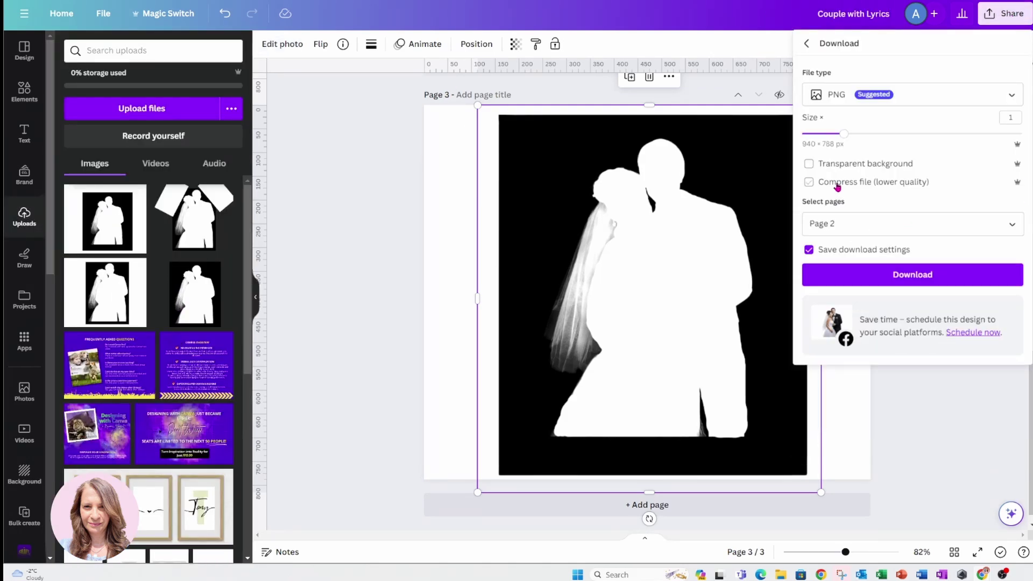
{"action": "left_click", "coordinate": [808, 163]}
{"action": "left_click", "coordinate": [971, 275]}
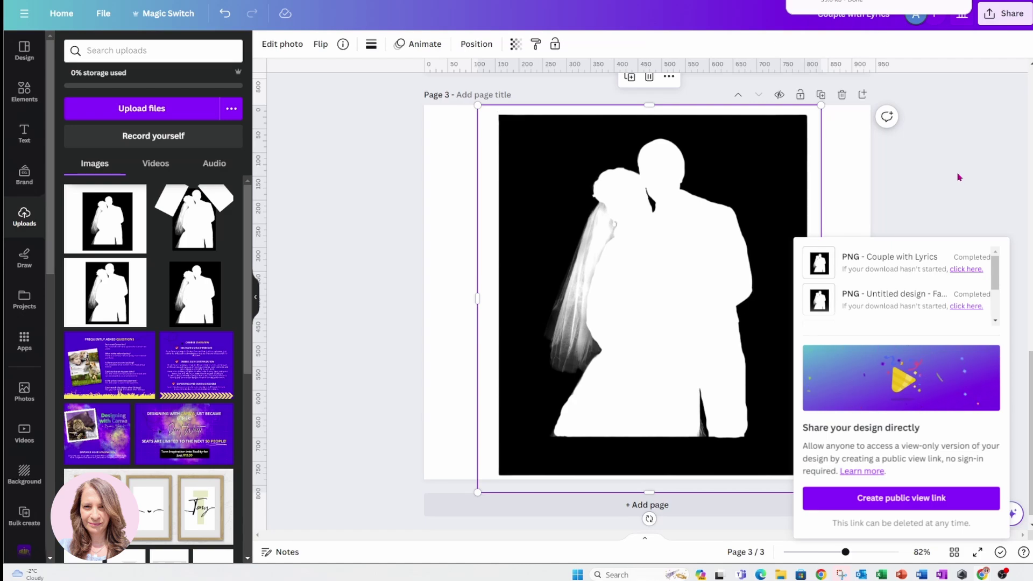
- Move the couple photo on page 1 down to the page's lower edge
{"action": "scroll", "coordinate": [958, 178], "scroll_direction": "up", "scroll_amount": 10}
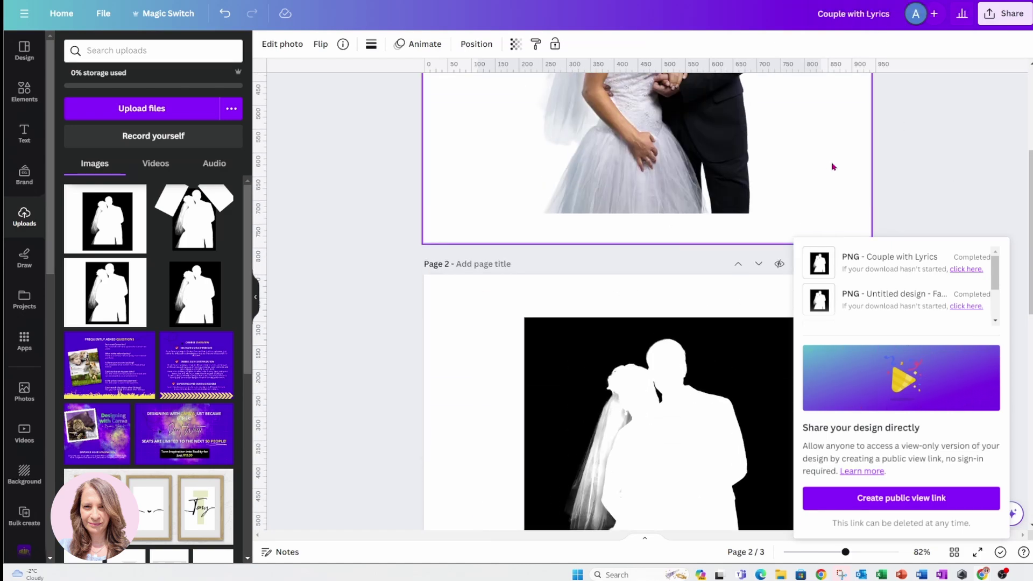
{"action": "scroll", "coordinate": [832, 166], "scroll_direction": "up", "scroll_amount": 4}
{"action": "left_click", "coordinate": [899, 152]}
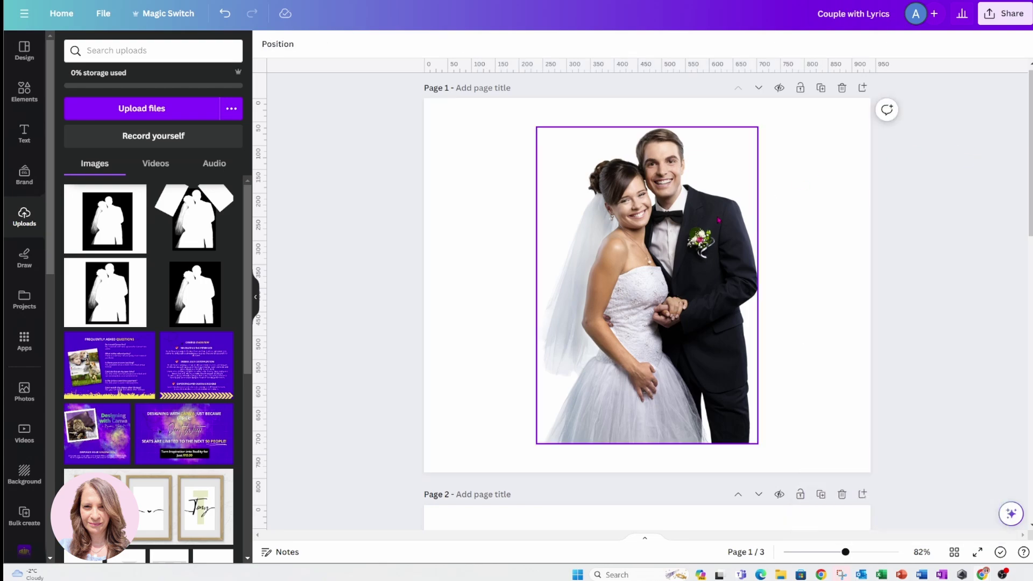
{"action": "left_click_drag", "start_coordinate": [673, 190], "coordinate": [669, 213]}
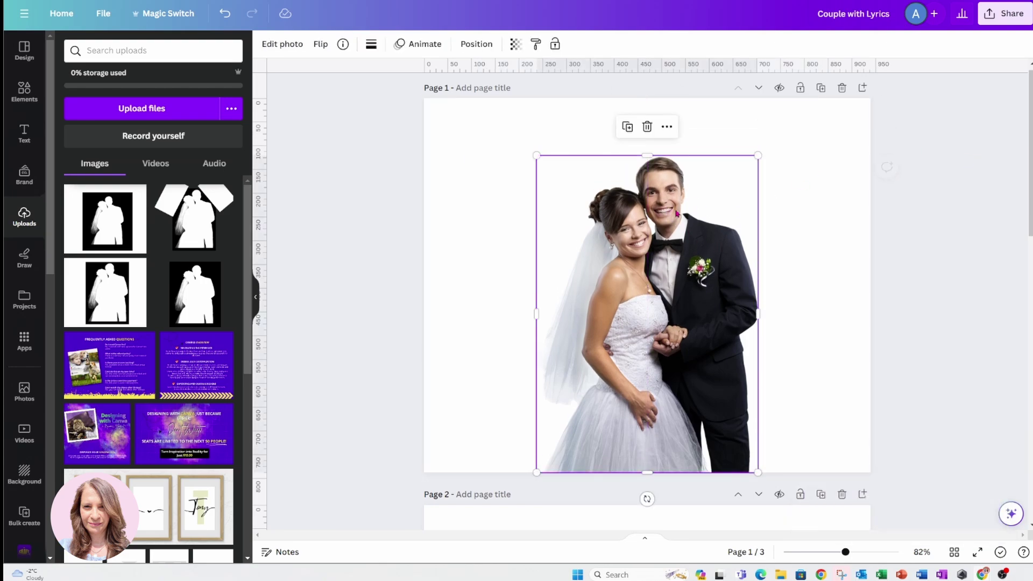
{"action": "left_click", "coordinate": [943, 231]}
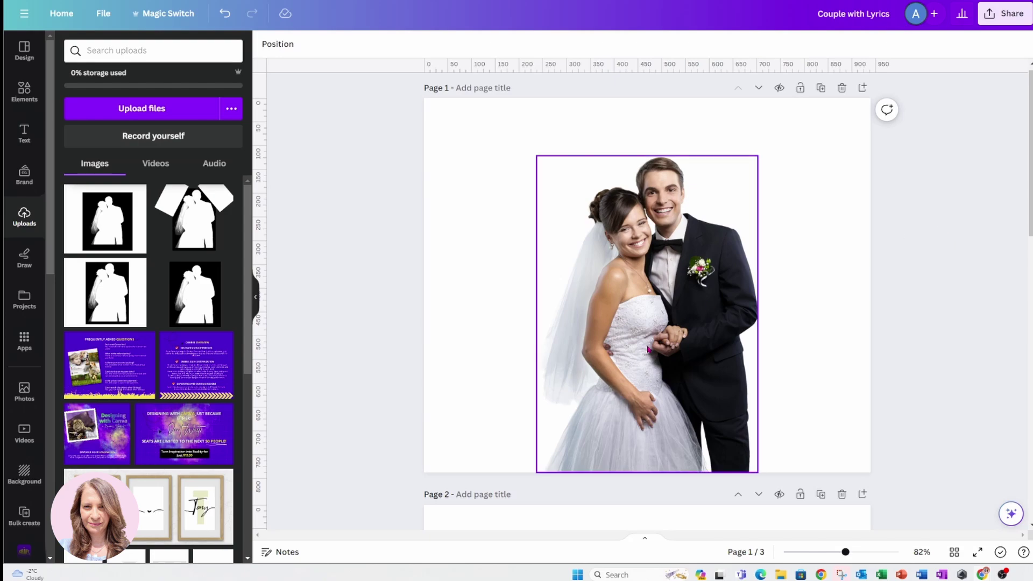
- Enlarge the couple photo on page 1 until it nearly fills the page height, keeping it against the lower edge
{"action": "left_click_drag", "start_coordinate": [648, 350], "coordinate": [644, 343]}
{"action": "left_click_drag", "start_coordinate": [759, 157], "coordinate": [789, 129]}
{"action": "left_click_drag", "start_coordinate": [533, 121], "coordinate": [516, 111]}
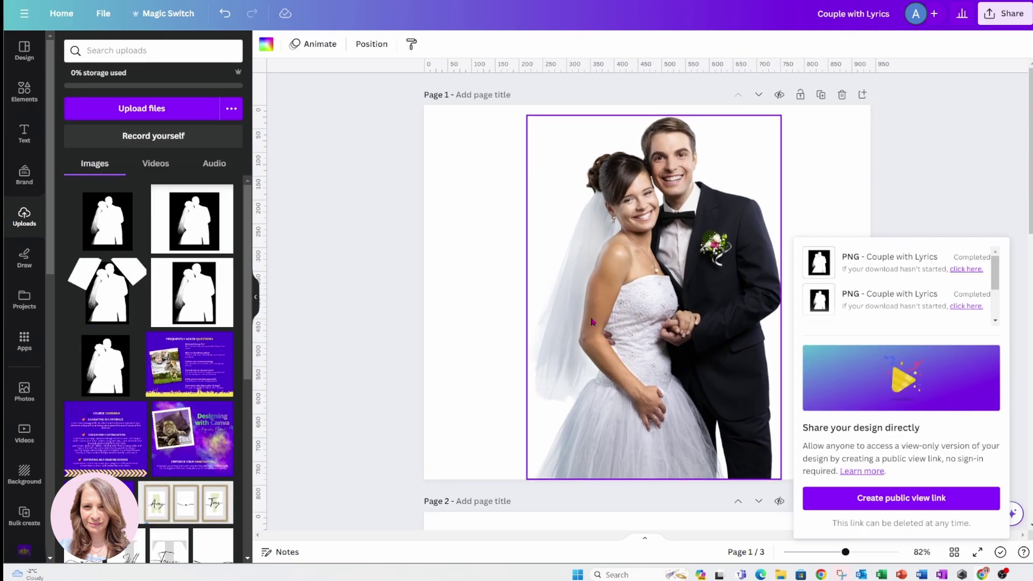
{"action": "left_click", "coordinate": [580, 312]}
{"action": "left_click", "coordinate": [473, 285]}
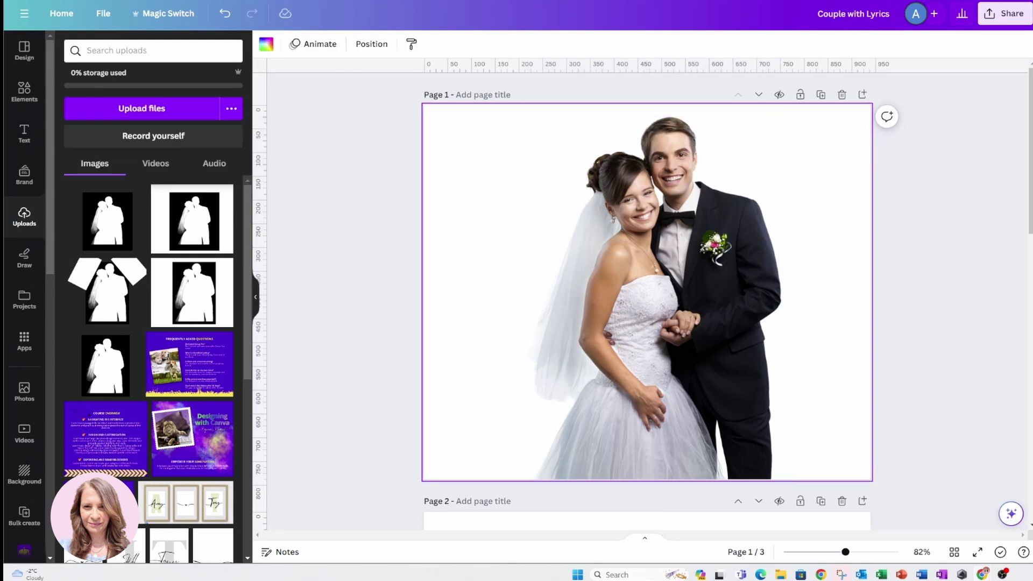
- Add the downloaded Couple with Lyrics (1).png to page 1 and enlarge the silhouette mask until its cut-out covers the couple
{"action": "left_click_drag", "start_coordinate": [863, 16], "coordinate": [680, 293]}
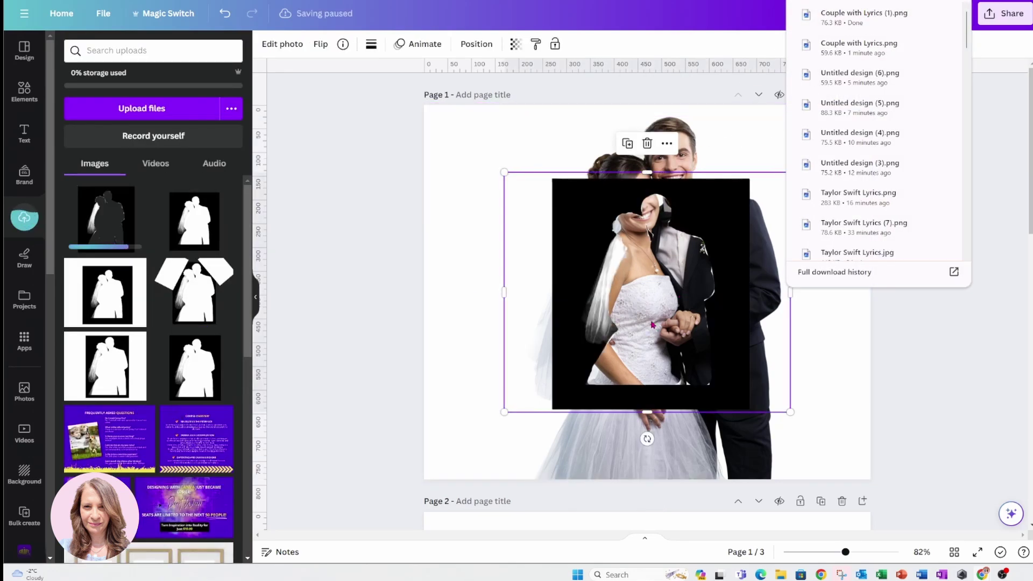
{"action": "mouse_move", "coordinate": [663, 299]}
{"action": "left_mouse_down"}
{"action": "mouse_move", "coordinate": [668, 307]}
{"action": "mouse_move", "coordinate": [667, 286]}
{"action": "left_mouse_up"}
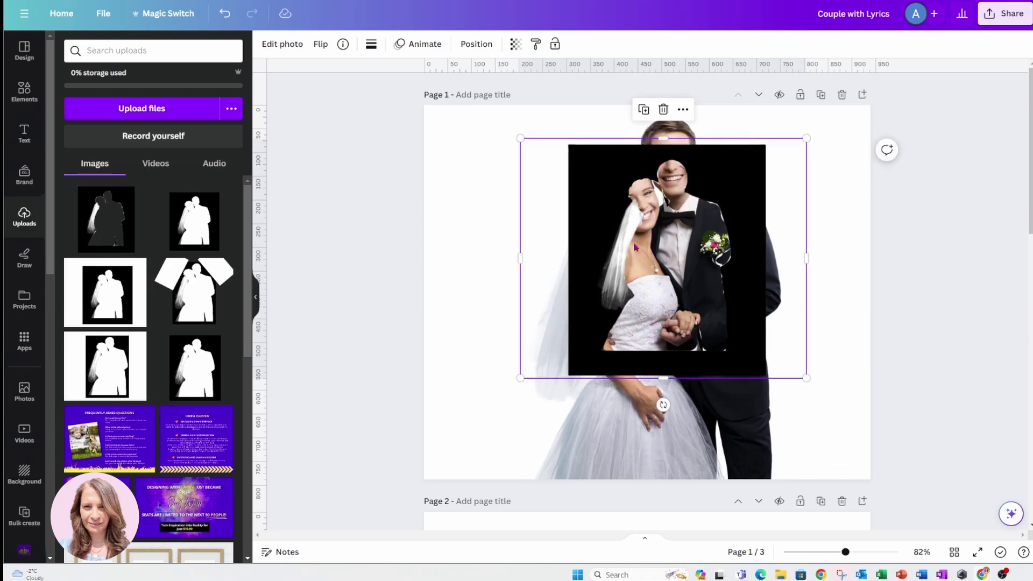
{"action": "left_click_drag", "start_coordinate": [519, 137], "coordinate": [471, 96]}
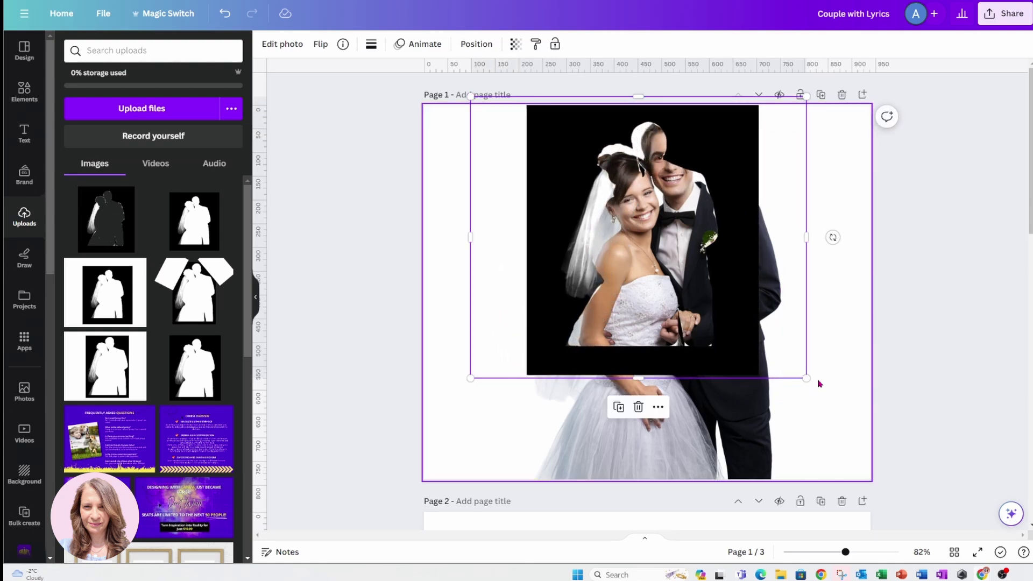
{"action": "left_click_drag", "start_coordinate": [806, 378], "coordinate": [935, 511]}
{"action": "left_click_drag", "start_coordinate": [831, 410], "coordinate": [773, 395]}
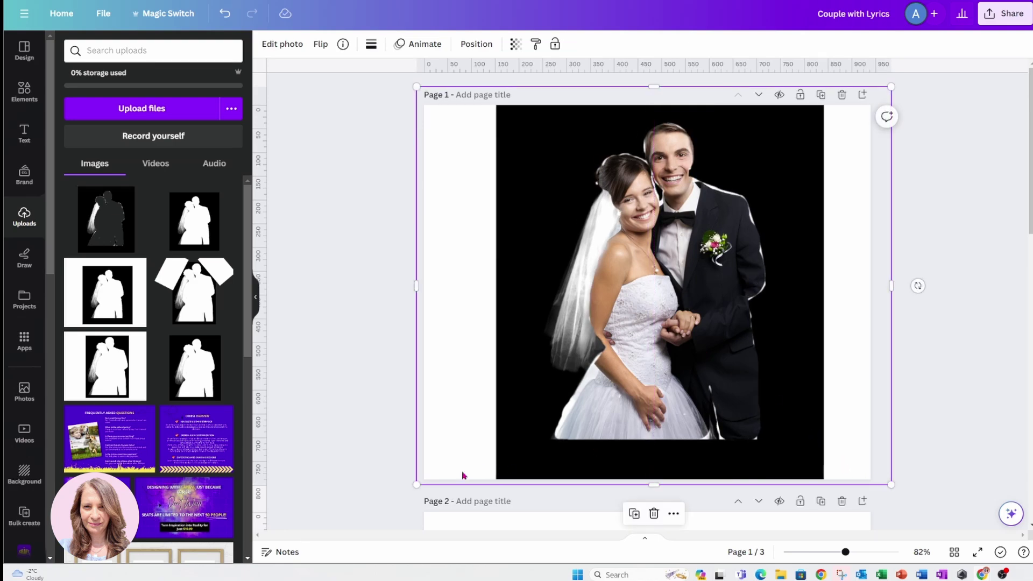
{"action": "left_click_drag", "start_coordinate": [412, 484], "coordinate": [376, 512]}
{"action": "mouse_move", "coordinate": [480, 405]}
{"action": "left_mouse_down"}
{"action": "mouse_move", "coordinate": [482, 396]}
{"action": "mouse_move", "coordinate": [498, 401]}
{"action": "left_mouse_up"}
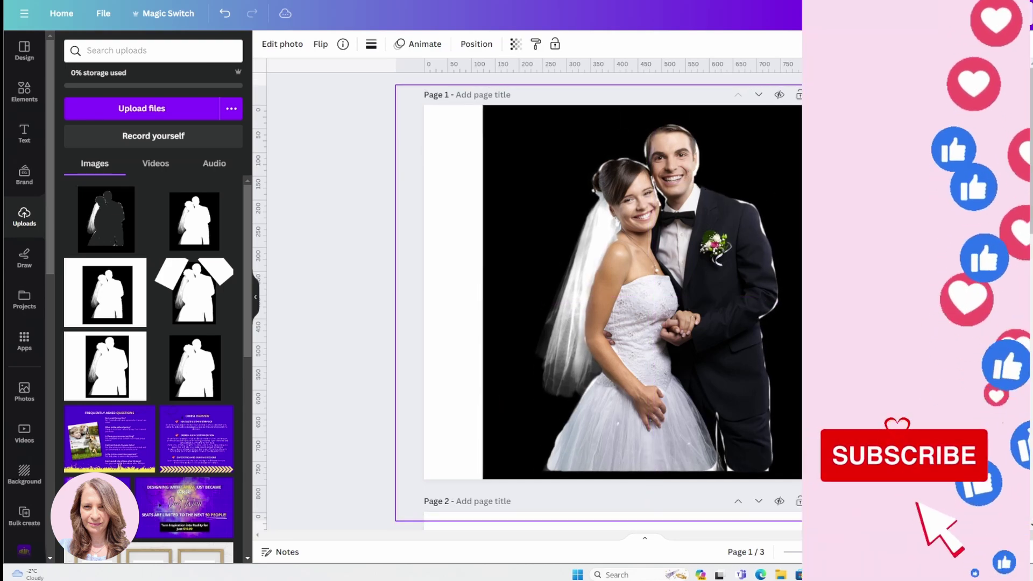
{"action": "left_click", "coordinate": [682, 261]}
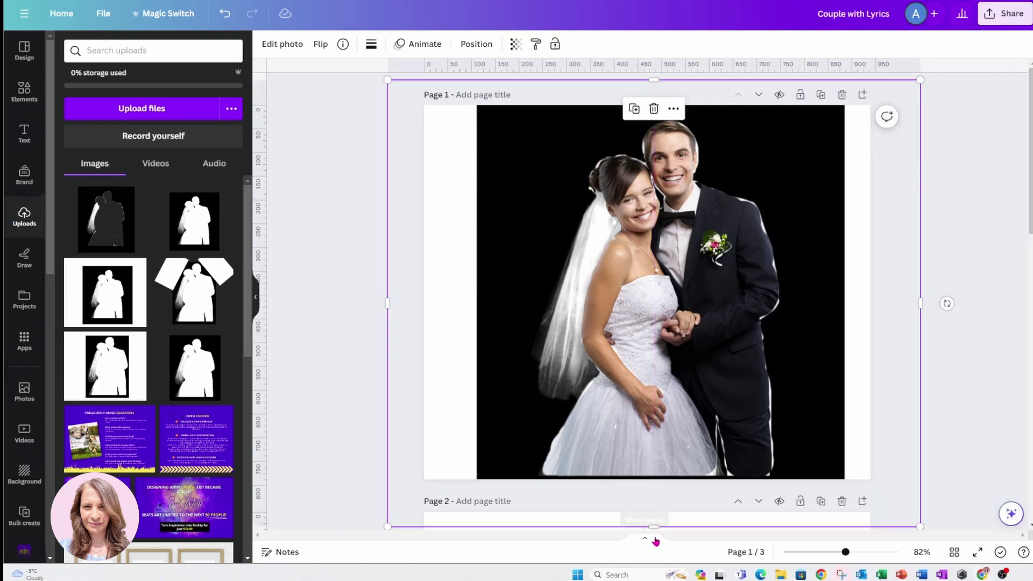
- Crop the silhouette mask's lower overhang near page 1's lower edge, then slightly resize and nudge the mask to align with the couple
{"action": "left_click_drag", "start_coordinate": [654, 527], "coordinate": [654, 485]}
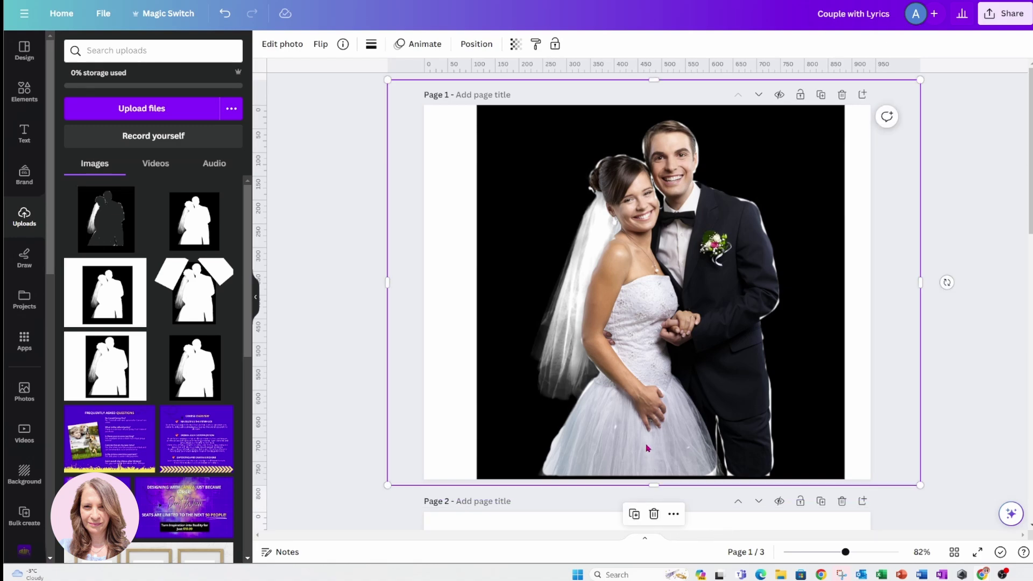
{"action": "left_click_drag", "start_coordinate": [647, 448], "coordinate": [646, 452]}
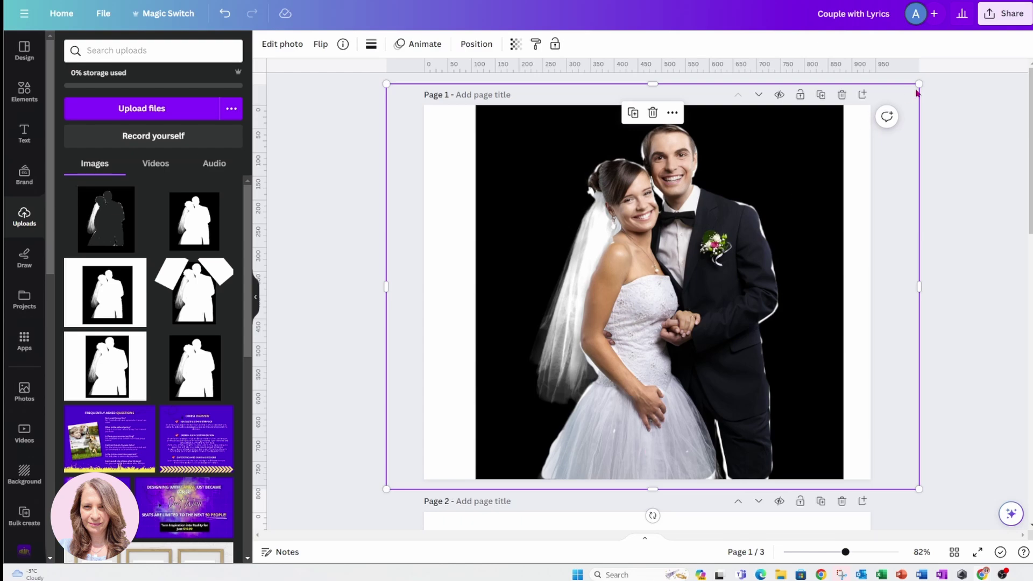
{"action": "left_click_drag", "start_coordinate": [918, 84], "coordinate": [924, 80]}
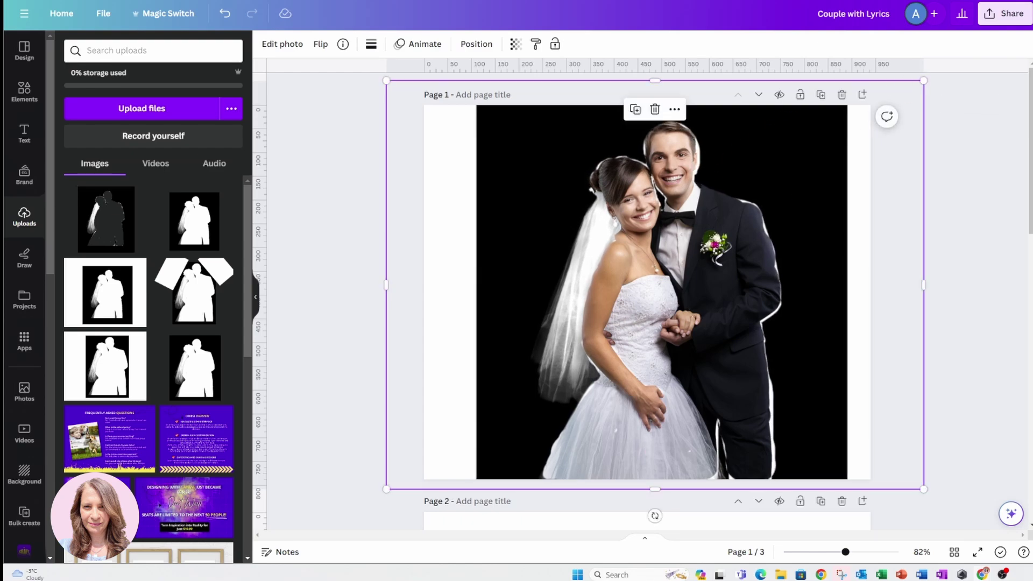
{"action": "key", "text": "Left"}
{"action": "key", "text": "Left"}
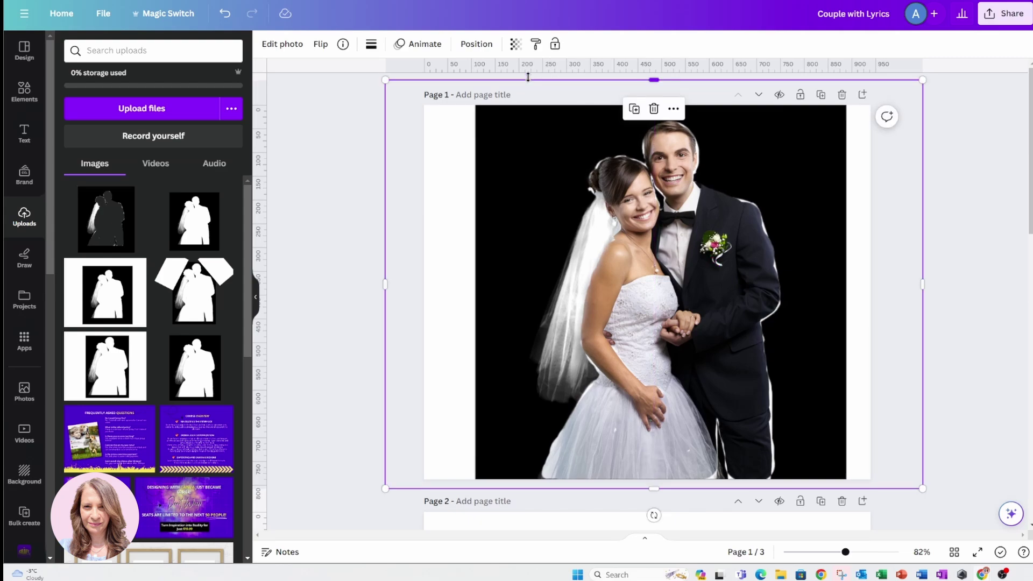
- Apply a Custom duotone to the silhouette mask on page 1 and set its highlights colour to #FFFDFD
{"action": "left_click", "coordinate": [295, 43]}
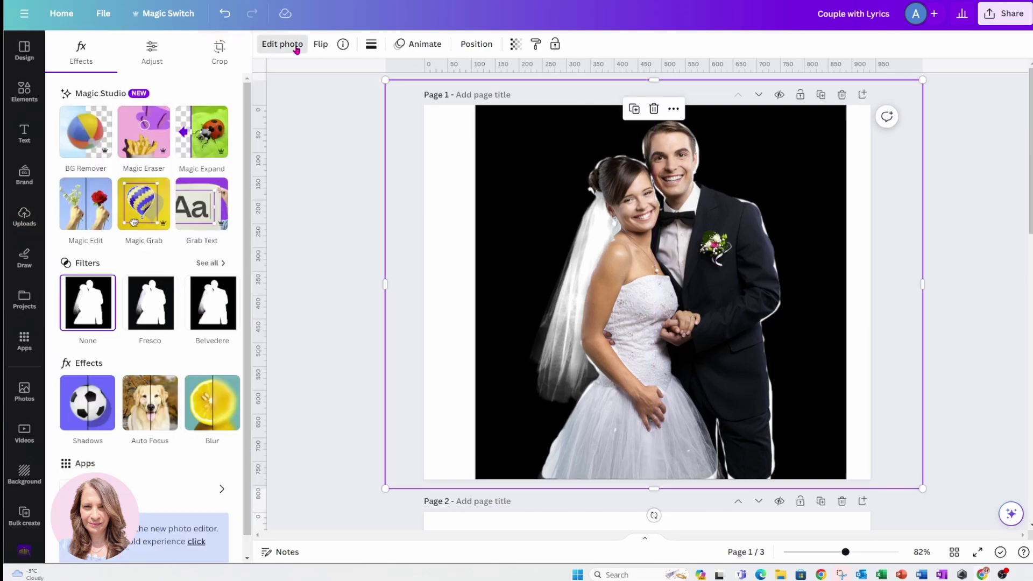
{"action": "left_click", "coordinate": [224, 402]}
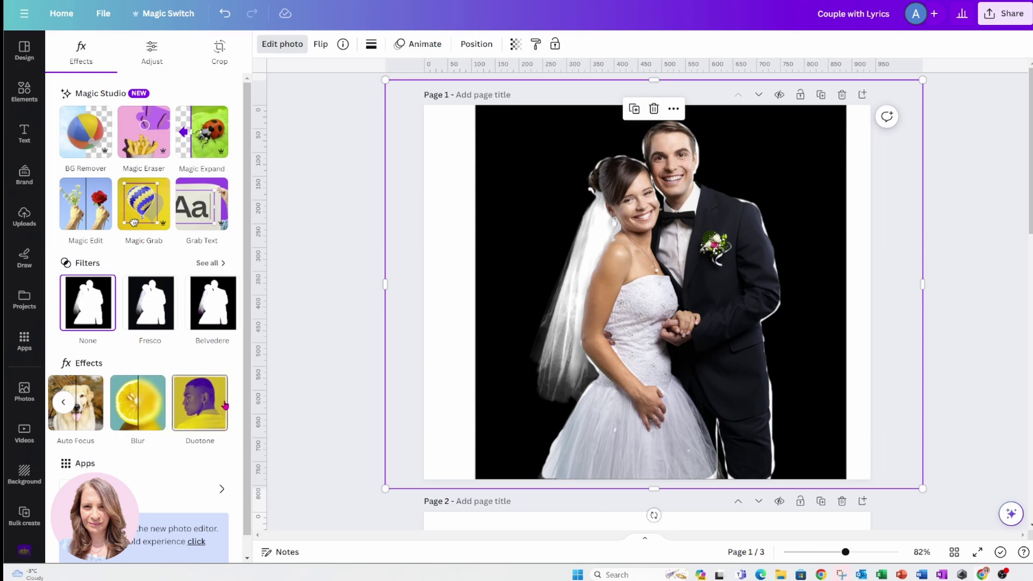
{"action": "left_click", "coordinate": [209, 403]}
{"action": "left_click", "coordinate": [85, 172]}
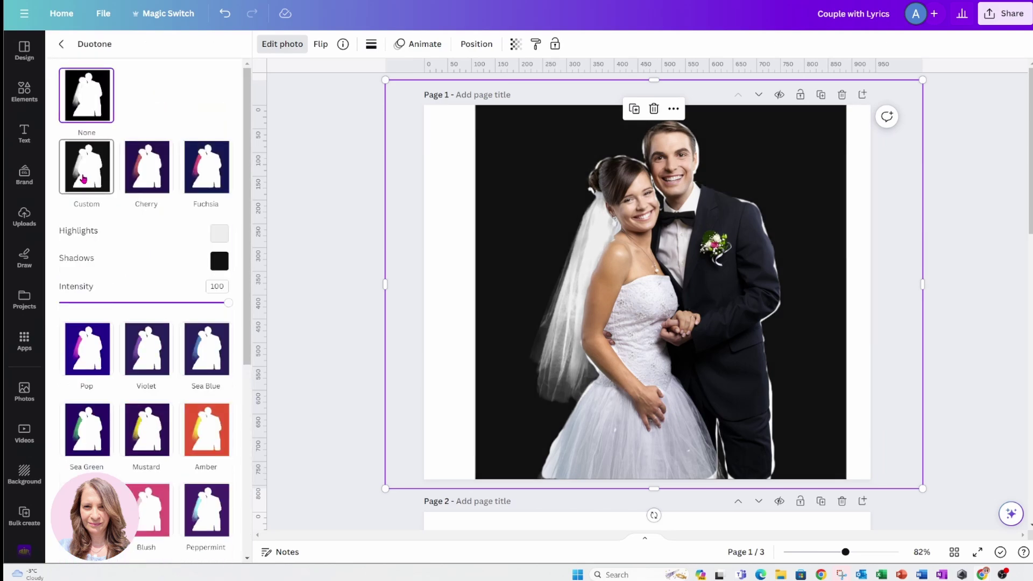
{"action": "left_click", "coordinate": [219, 233]}
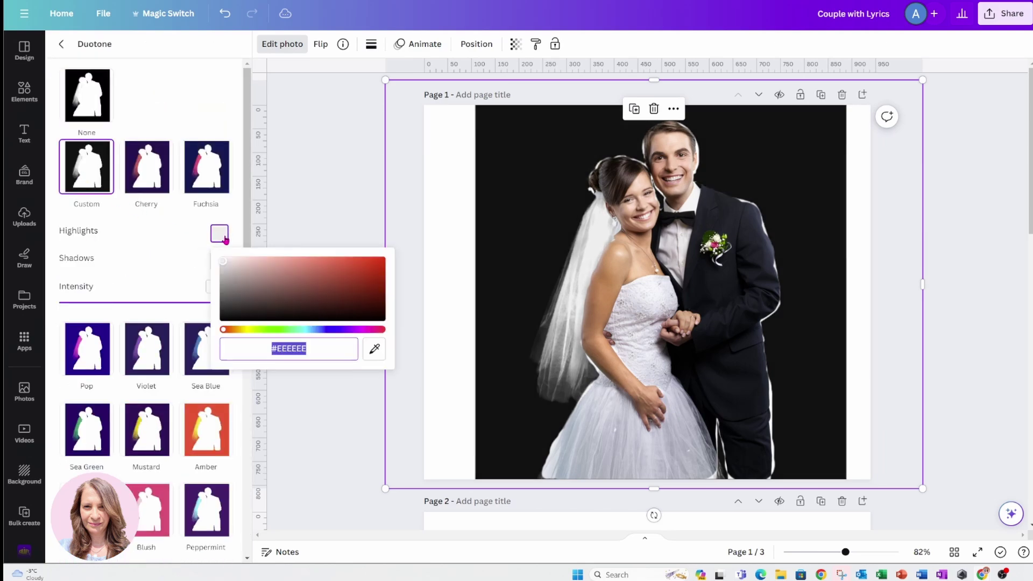
{"action": "left_click", "coordinate": [222, 257]}
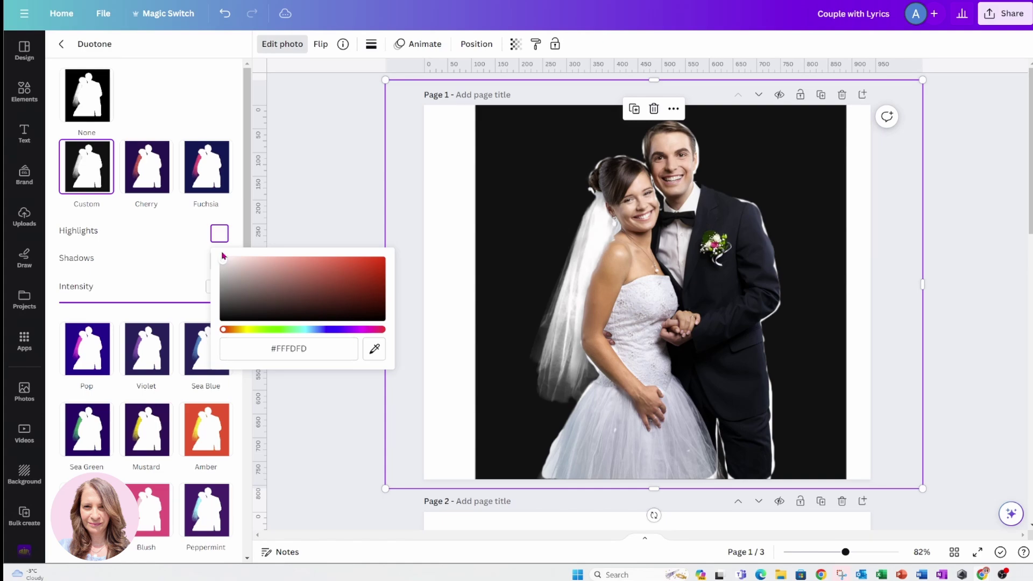
{"action": "left_click", "coordinate": [185, 259]}
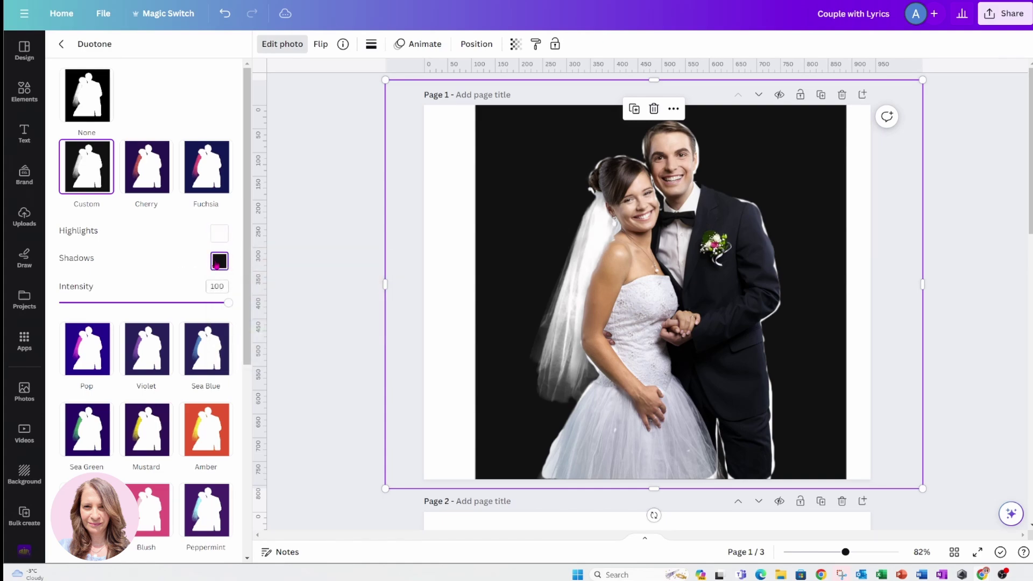
- Set the silhouette mask's duotone shadows colour to white, #FFFFFF
{"action": "left_click", "coordinate": [219, 261]}
{"action": "left_click_drag", "start_coordinate": [223, 346], "coordinate": [219, 286]}
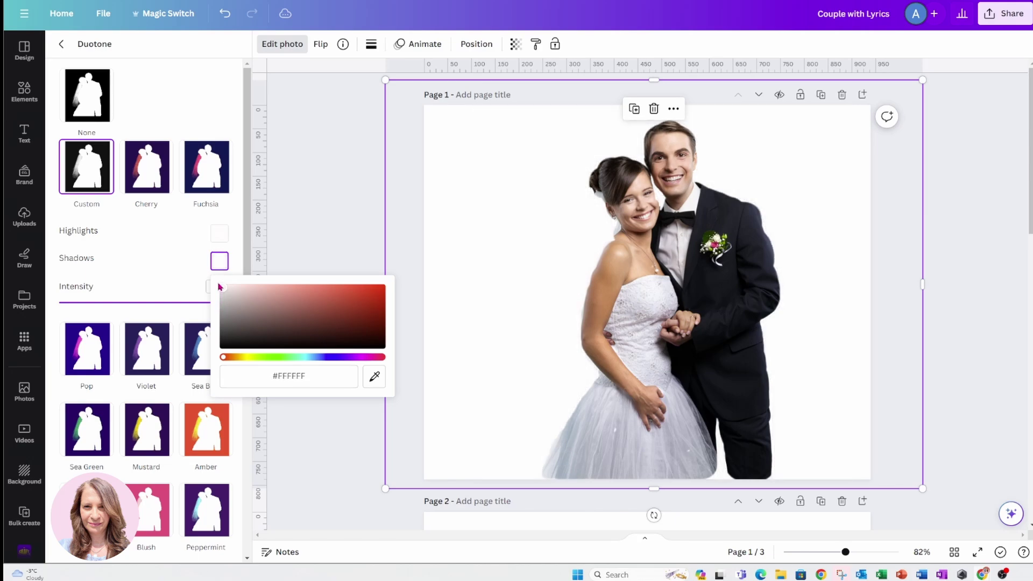
{"action": "left_click", "coordinate": [345, 179]}
{"action": "left_click", "coordinate": [344, 179]}
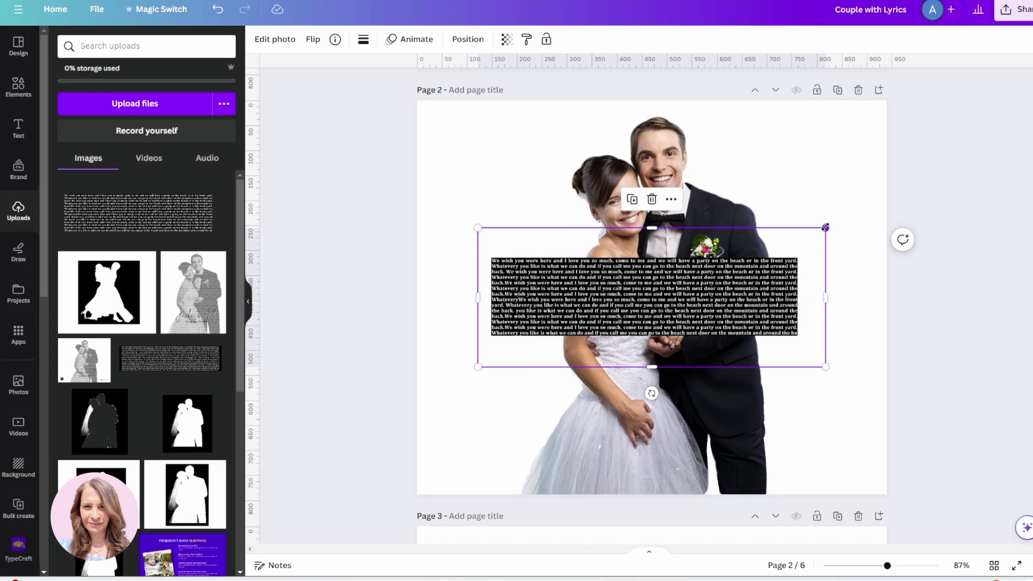
- Reposition the lyrics image over the couple on page 2 and apply a Custom duotone with highlights colour #444444
{"action": "left_click_drag", "start_coordinate": [659, 313], "coordinate": [670, 296]}
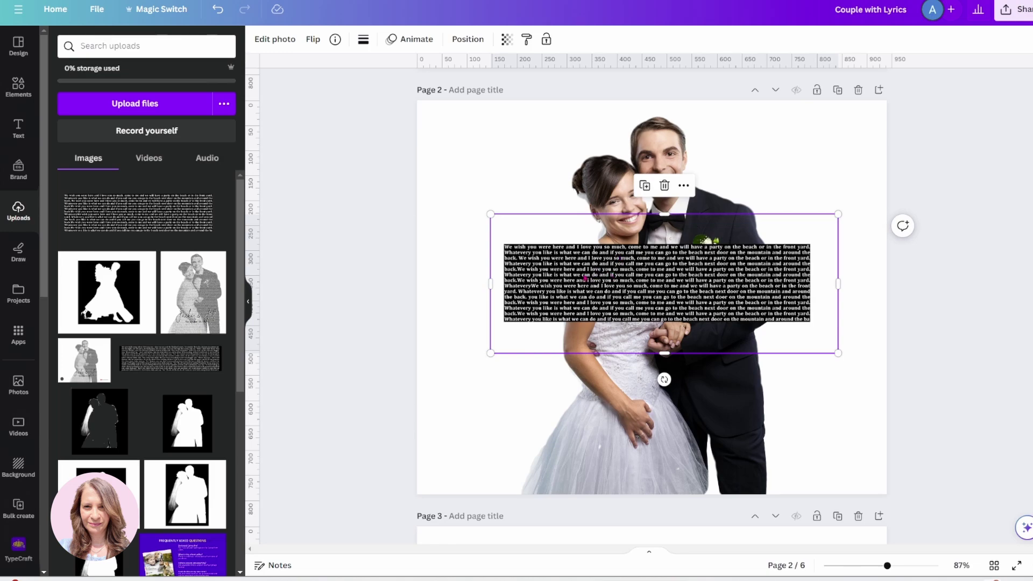
{"action": "left_click", "coordinate": [275, 41]}
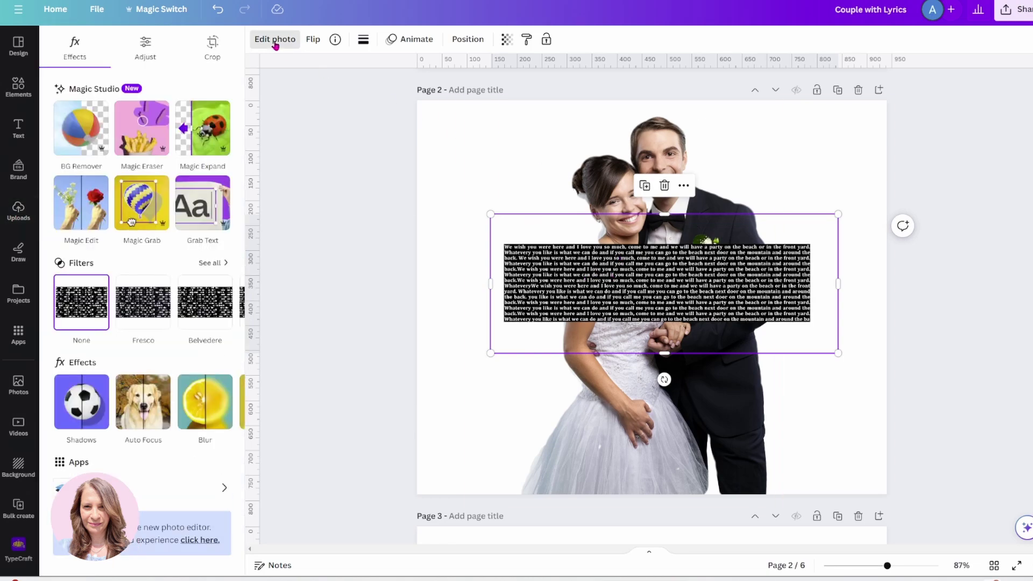
{"action": "left_click", "coordinate": [226, 401]}
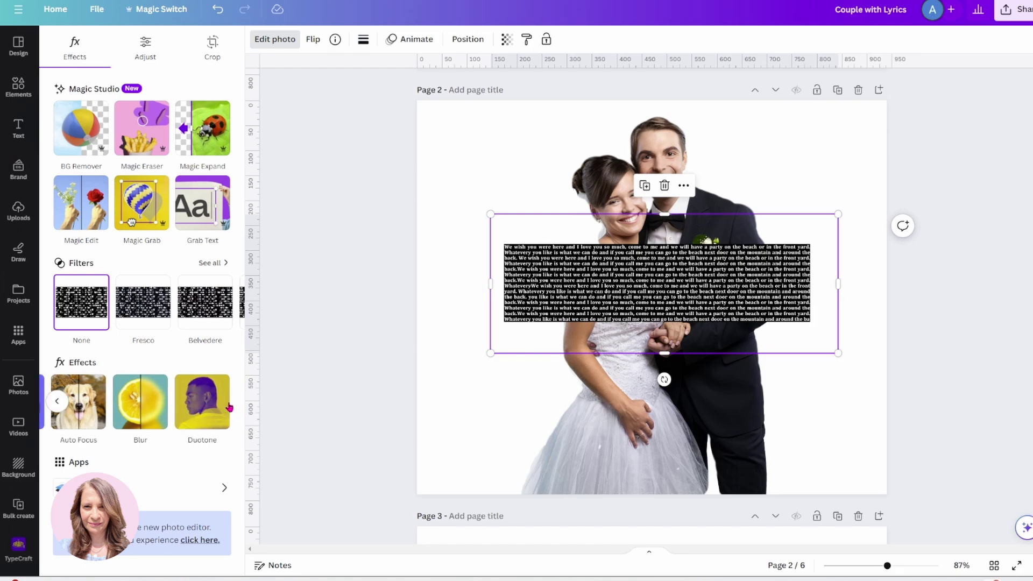
{"action": "left_click", "coordinate": [203, 406]}
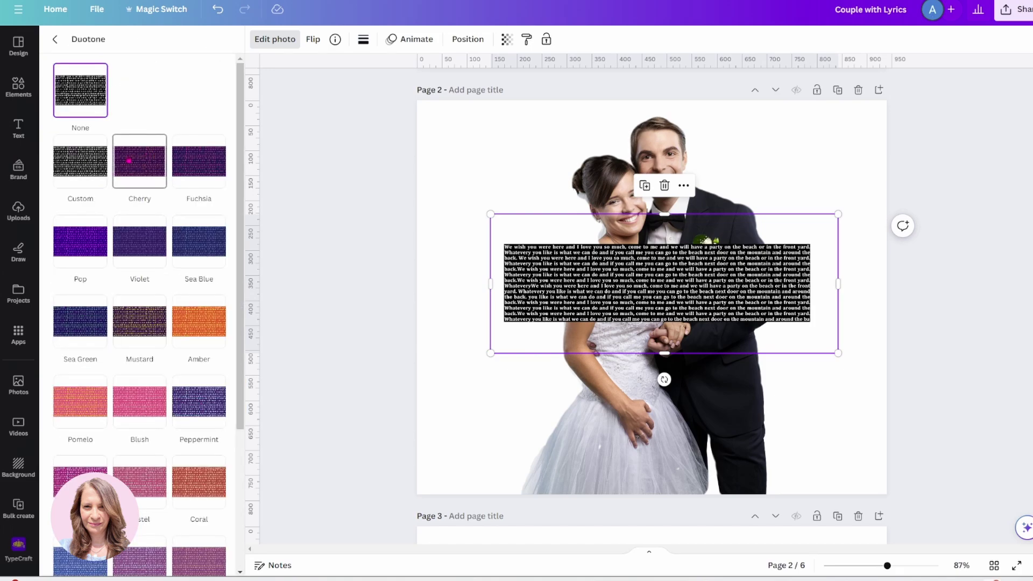
{"action": "left_click", "coordinate": [77, 165]}
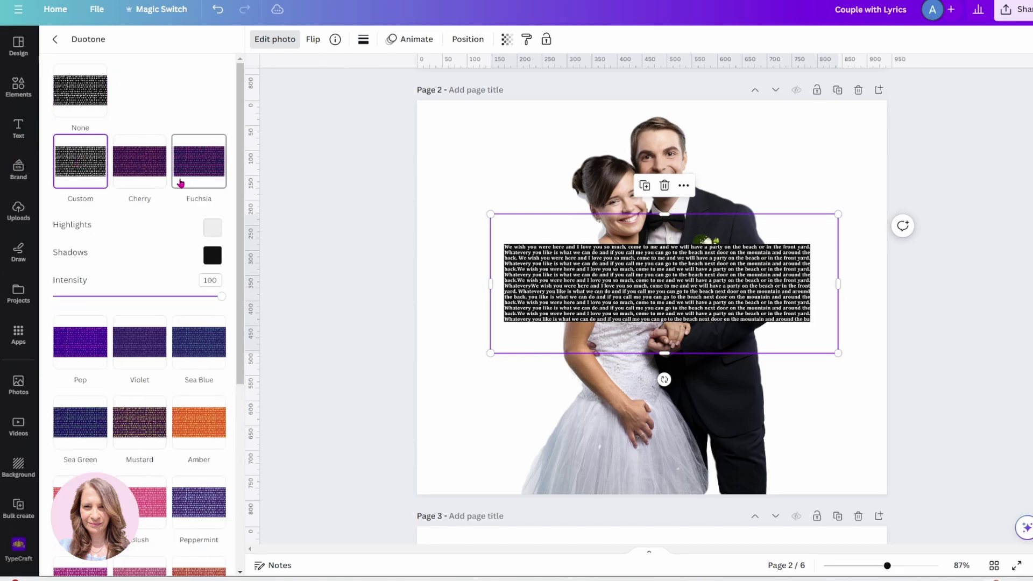
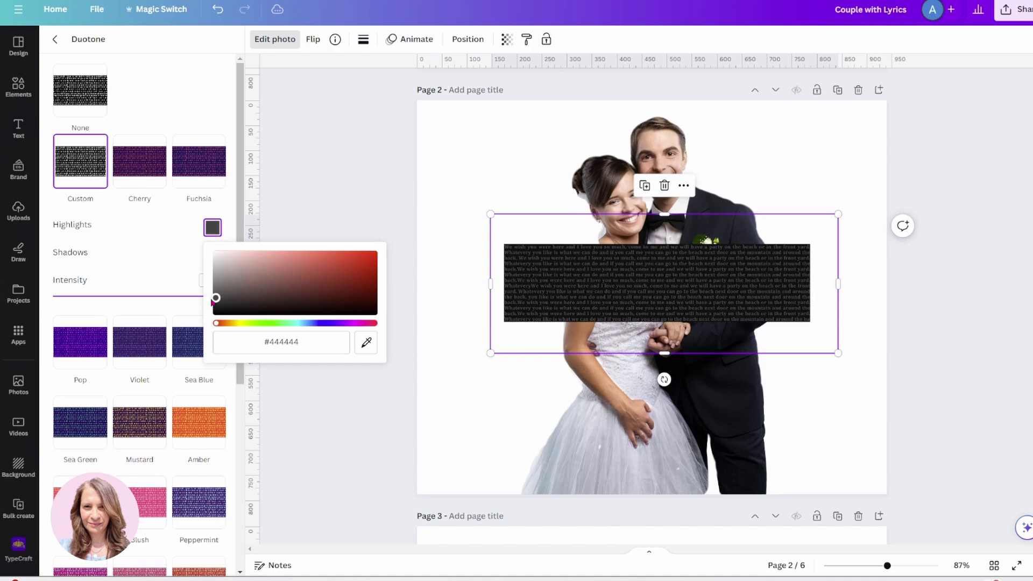
{"action": "left_click", "coordinate": [172, 263]}
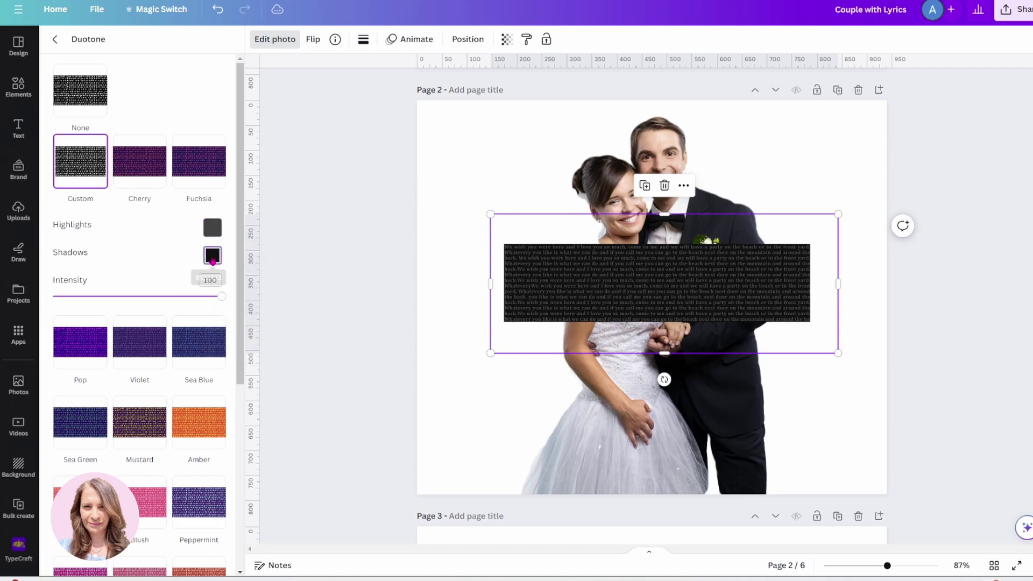
- Set the lyrics image's duotone shadows colour to white, #FFFFFF
{"action": "left_click", "coordinate": [212, 255]}
{"action": "left_click_drag", "start_coordinate": [215, 325], "coordinate": [197, 279]}
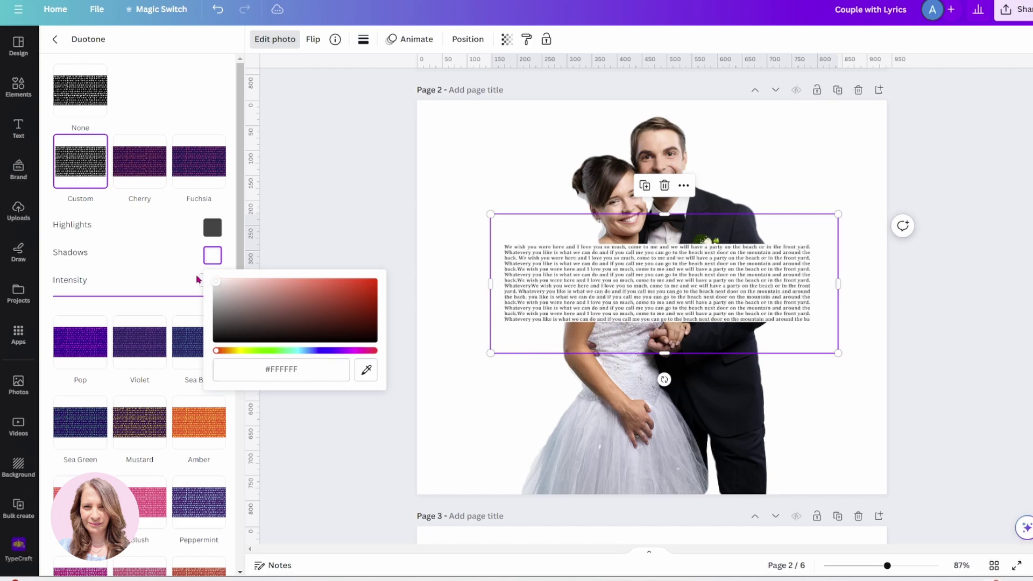
{"action": "left_click", "coordinate": [182, 239]}
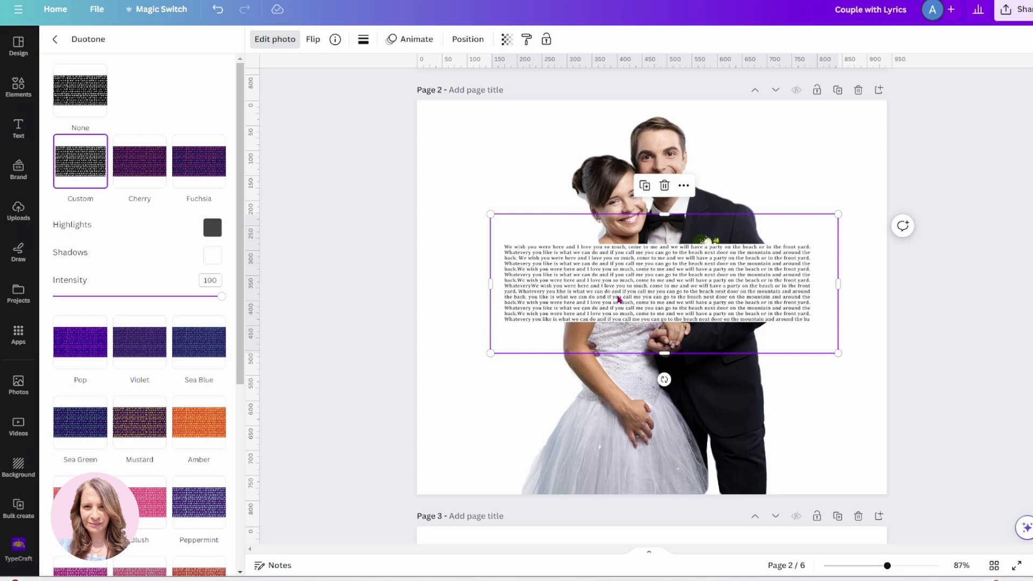
- Set the lyrics image's transparency to 60 and move it up over the couple's heads on page 2
{"action": "left_click", "coordinate": [509, 42]}
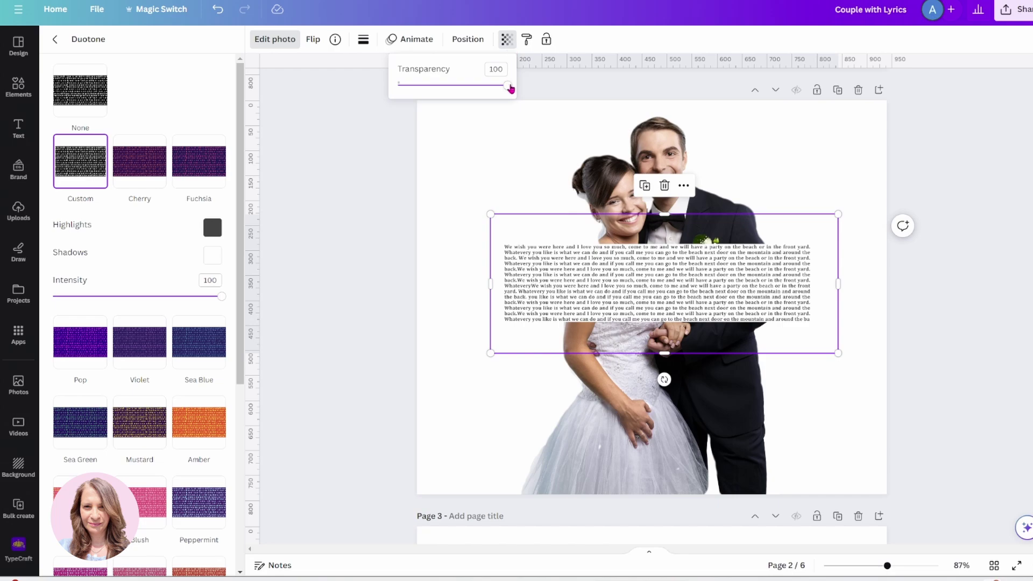
{"action": "left_click_drag", "start_coordinate": [509, 87], "coordinate": [464, 87]}
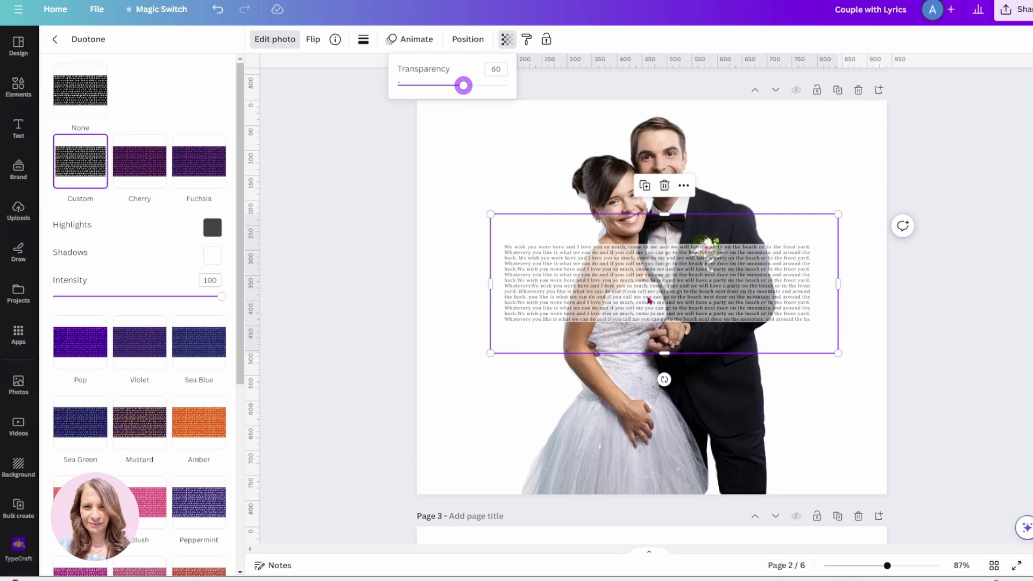
{"action": "left_click_drag", "start_coordinate": [650, 300], "coordinate": [657, 166]}
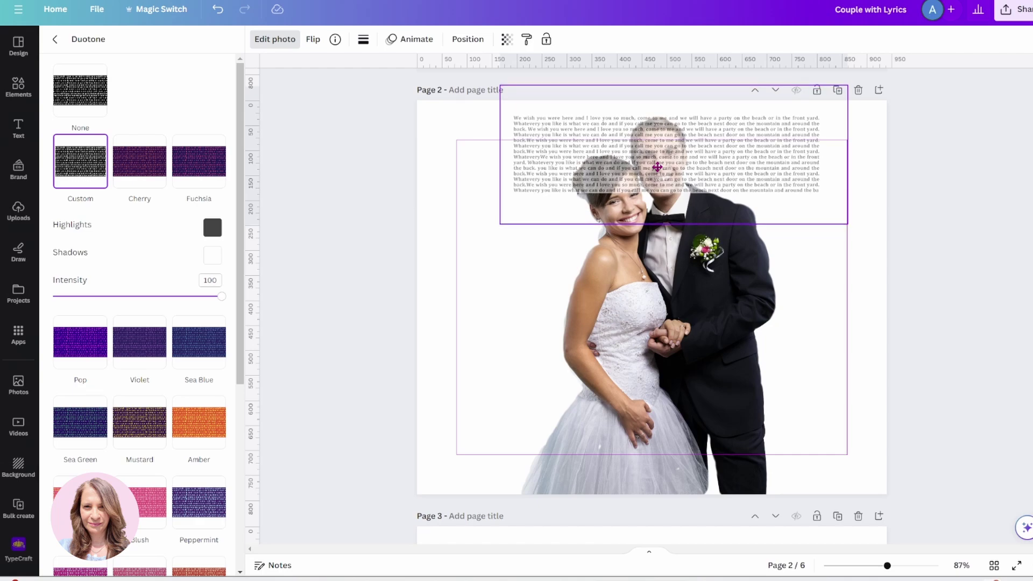
{"action": "left_click_drag", "start_coordinate": [657, 167], "coordinate": [657, 167]}
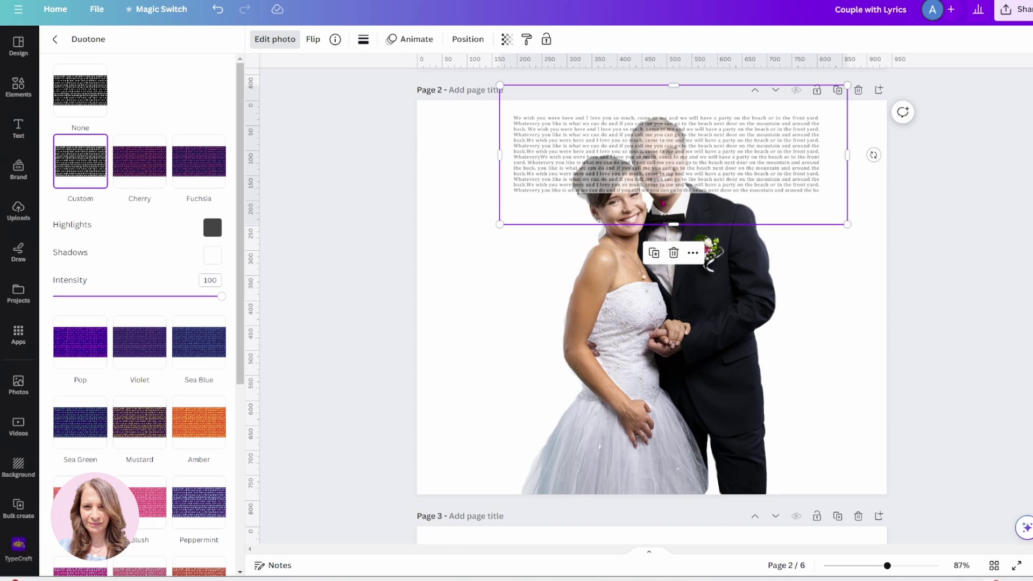
- Duplicate the lyrics image on page 2 and place the copy directly beneath the original so the text lines continue
{"action": "left_click", "coordinate": [657, 257]}
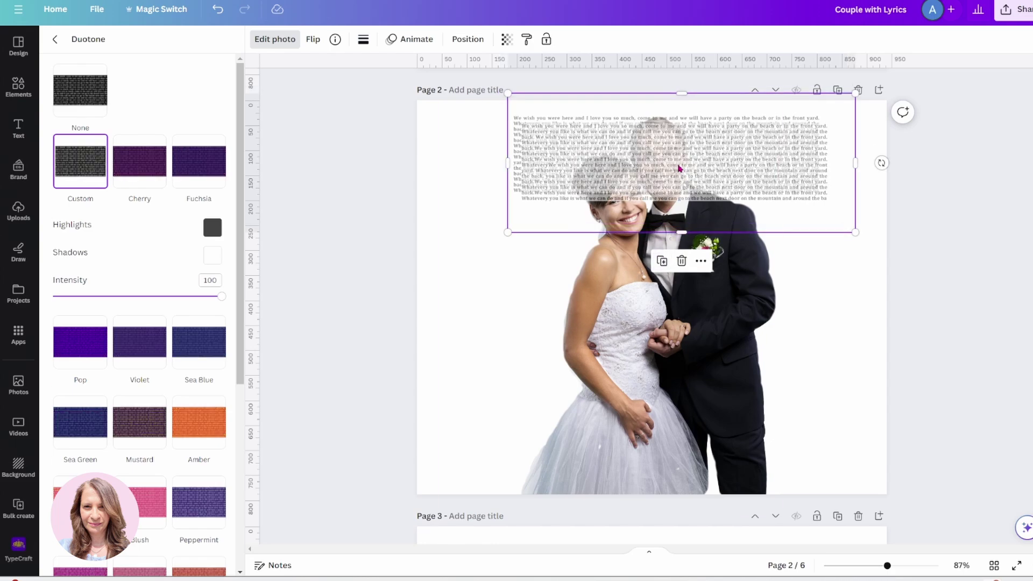
{"action": "left_click_drag", "start_coordinate": [680, 172], "coordinate": [670, 236]}
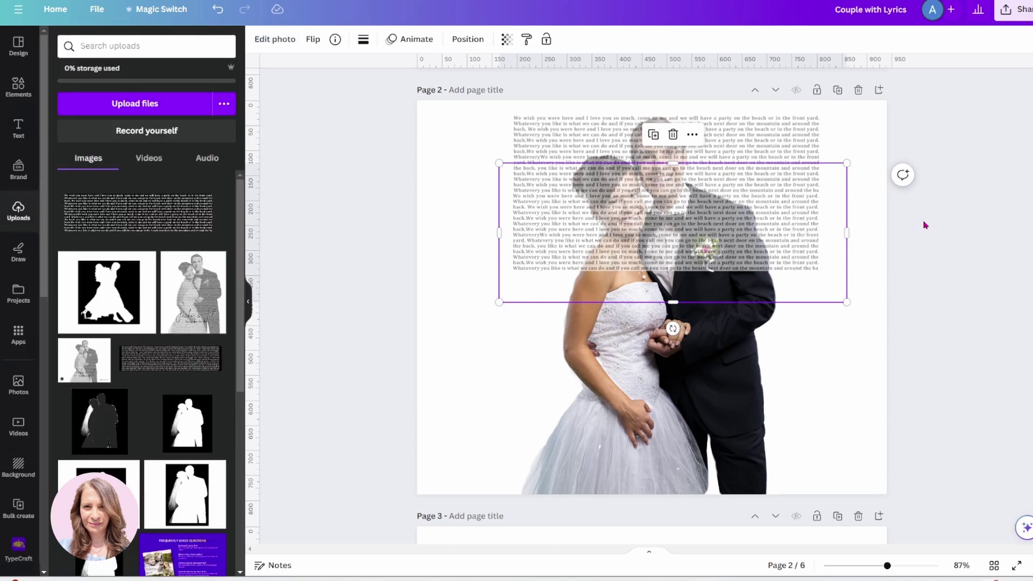
{"action": "left_click", "coordinate": [924, 225]}
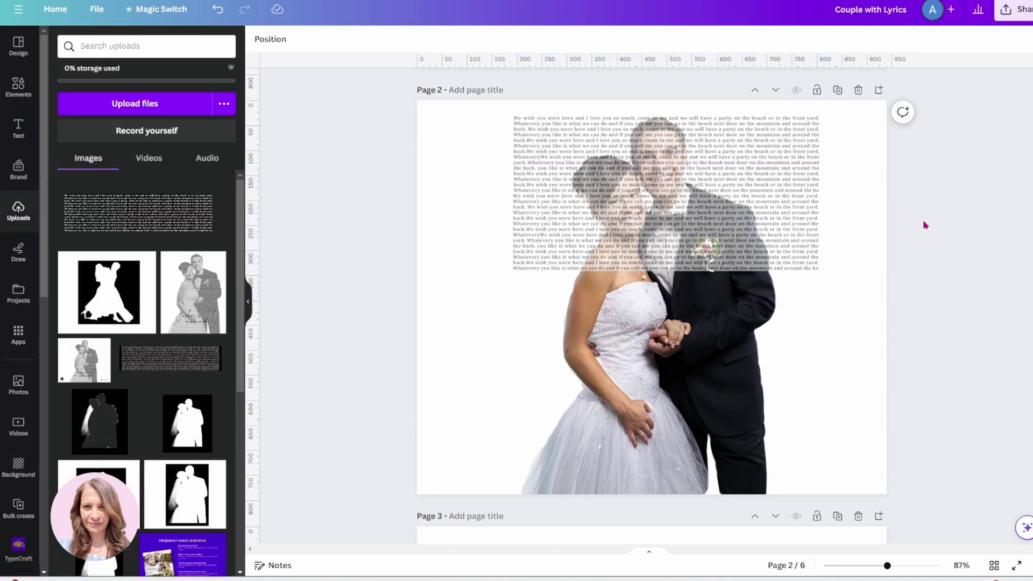
{"action": "left_click", "coordinate": [718, 234]}
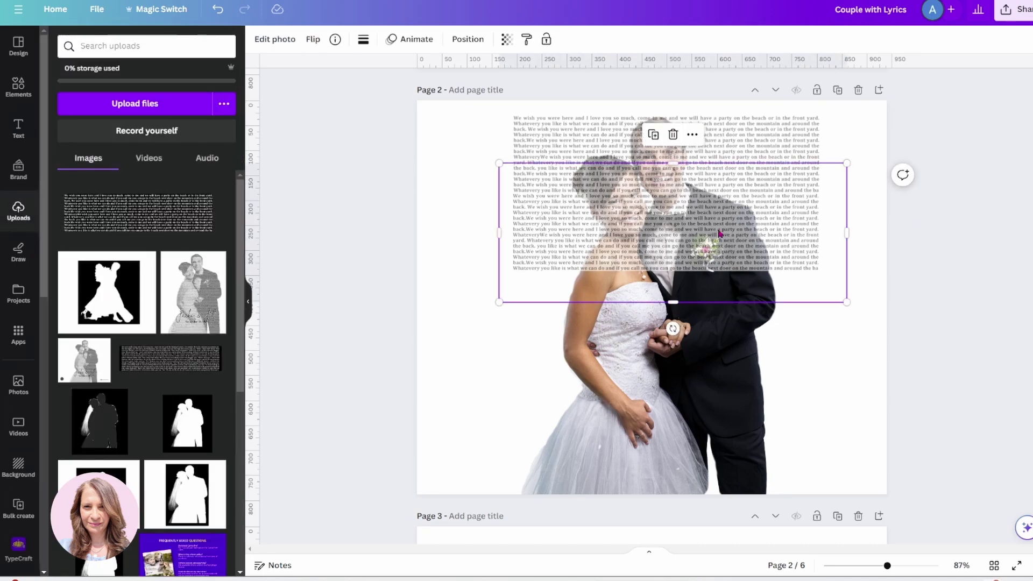
- Duplicate the lyrics image three more times, stacking each copy beneath the last until the text reaches the foot of page 2
{"action": "left_click", "coordinate": [653, 135]}
{"action": "left_click_drag", "start_coordinate": [654, 227], "coordinate": [644, 308]}
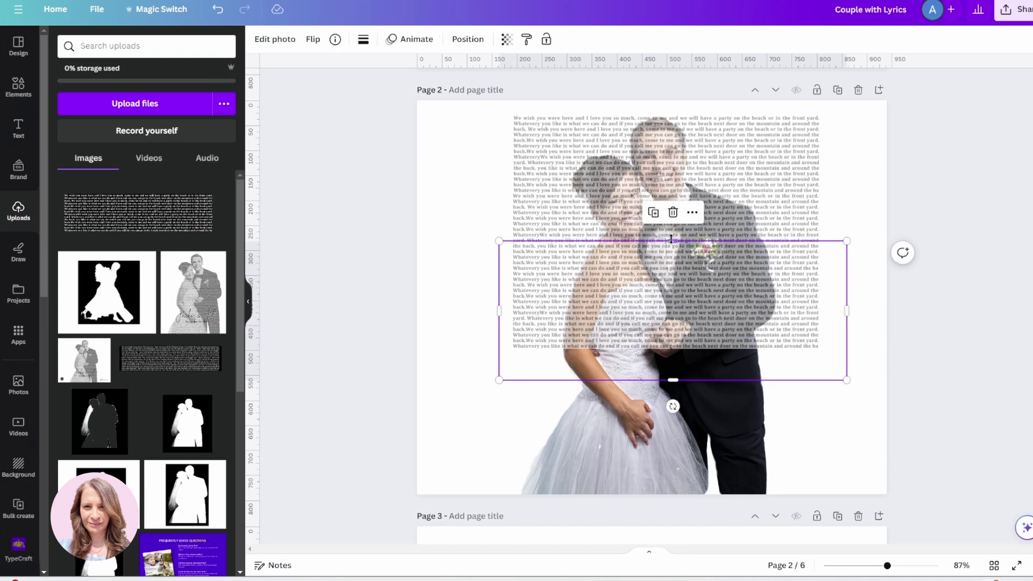
{"action": "left_click", "coordinate": [653, 214]}
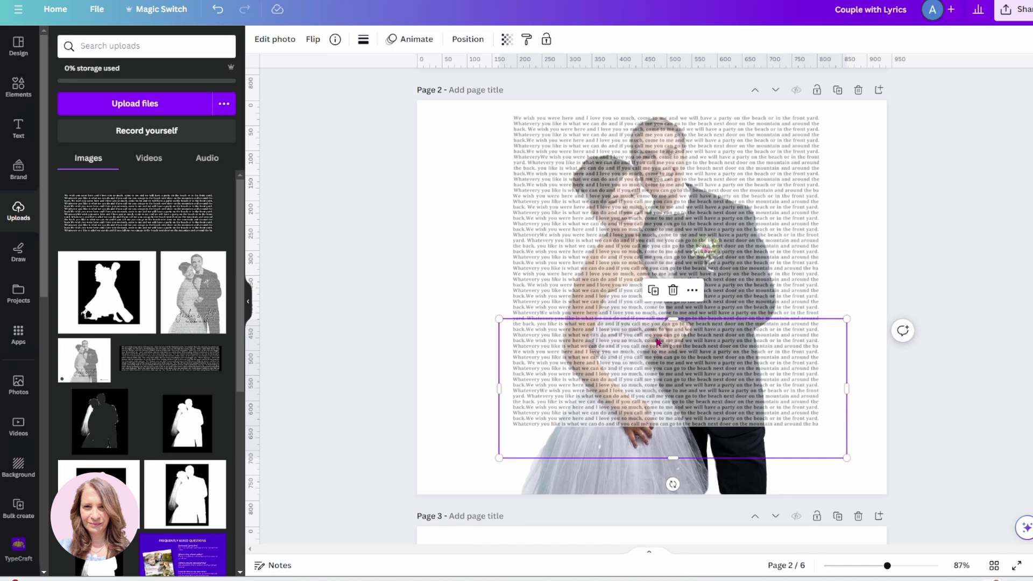
{"action": "left_click", "coordinate": [653, 291]}
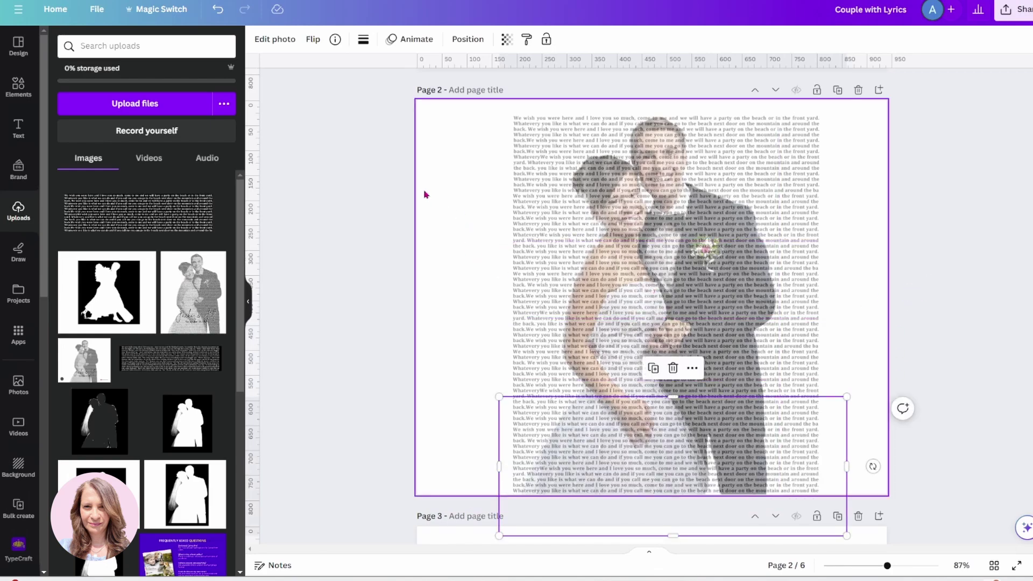
{"action": "left_click", "coordinate": [400, 191]}
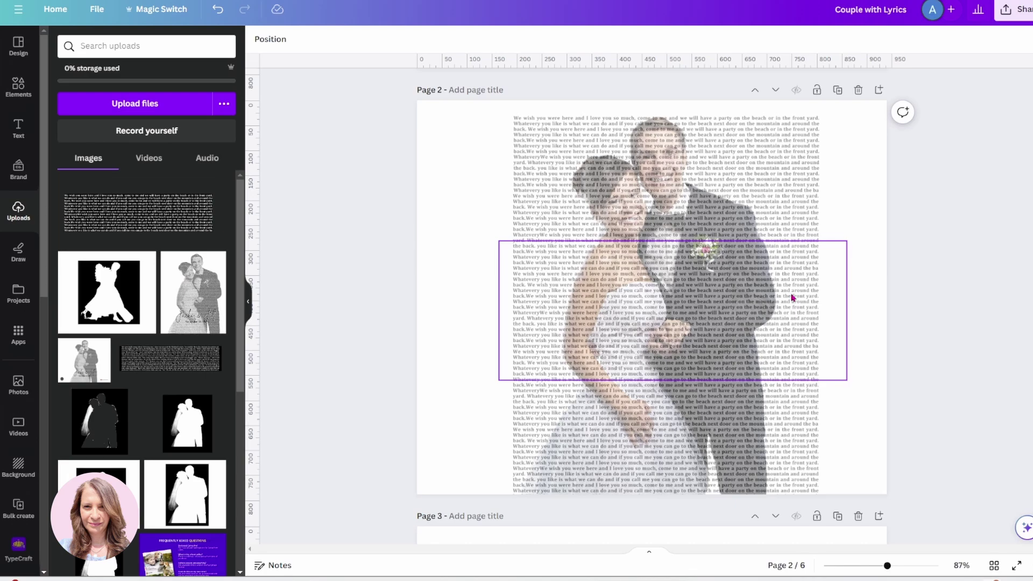
- Move the couple's silhouette cut-out layer above all the lyrics images on page 2
{"action": "left_click", "coordinate": [269, 39]}
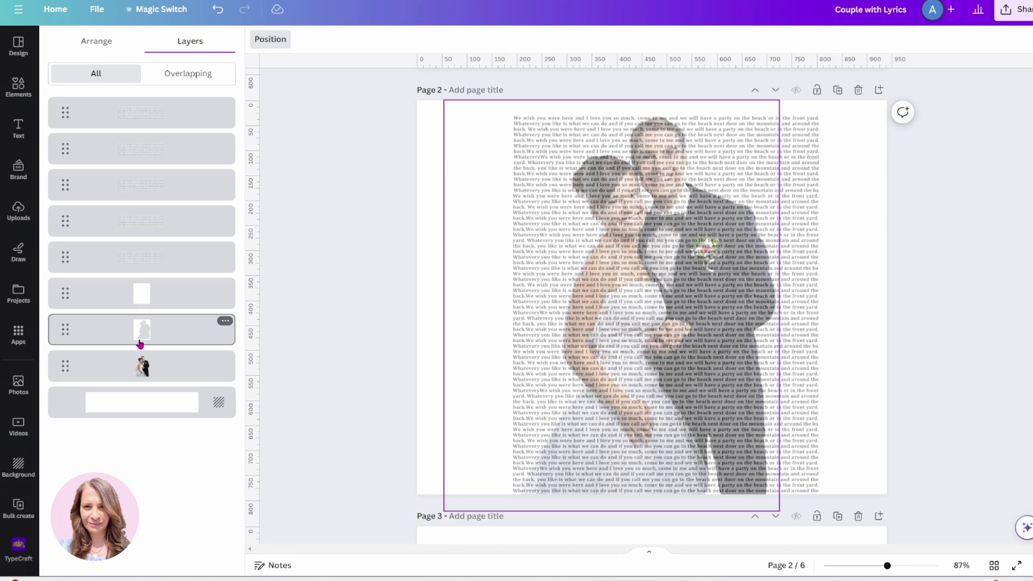
{"action": "left_click_drag", "start_coordinate": [143, 338], "coordinate": [145, 107]}
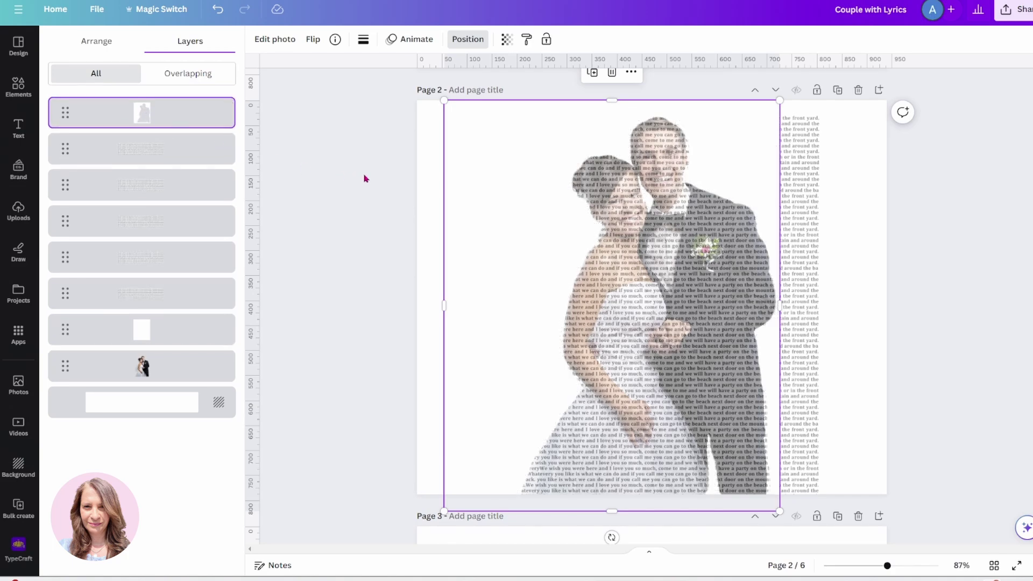
{"action": "left_click", "coordinate": [467, 39]}
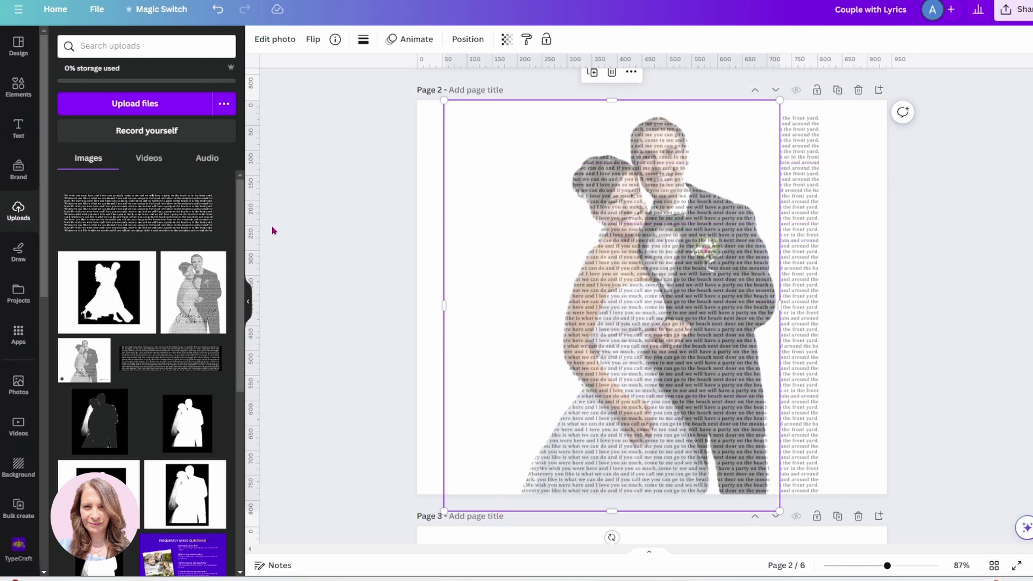
- Add a square shape over the stray lyrics beside the groom and stretch it to the full height of page 2
{"action": "left_click", "coordinate": [17, 86]}
{"action": "left_click", "coordinate": [74, 215]}
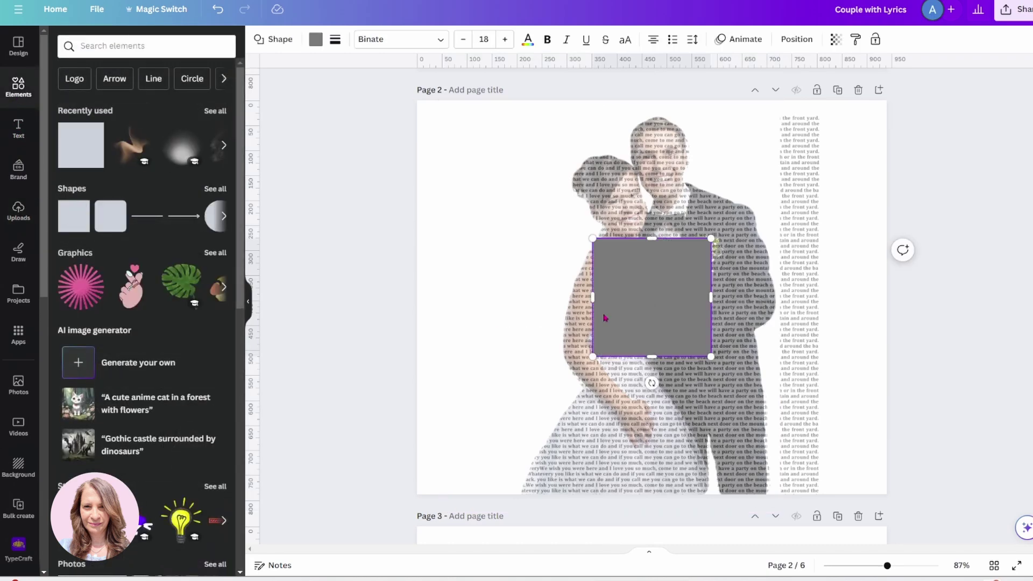
{"action": "left_click_drag", "start_coordinate": [604, 317], "coordinate": [806, 176]}
{"action": "left_click_drag", "start_coordinate": [833, 222], "coordinate": [833, 493]}
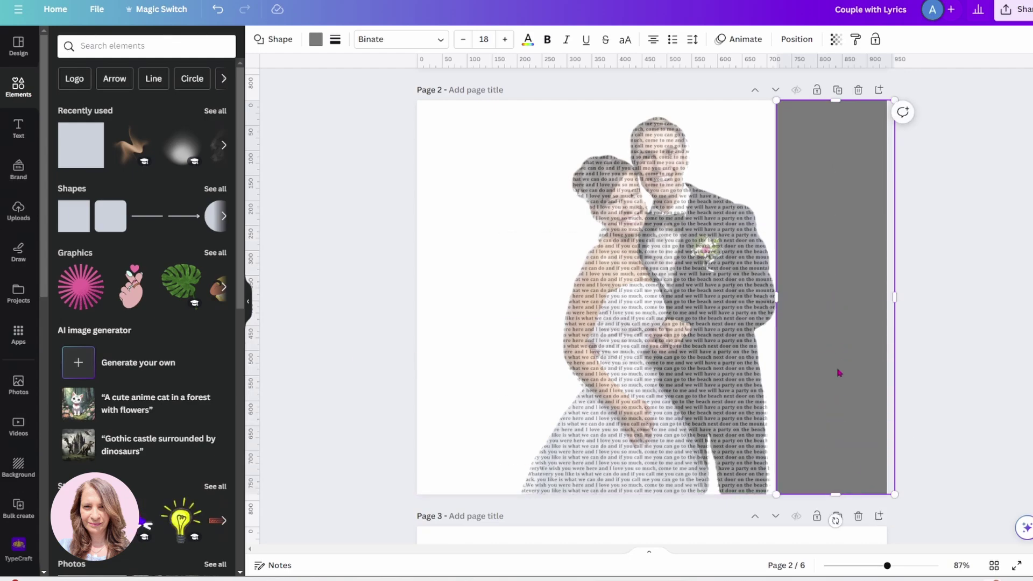
- Fill the tall rectangle beside the groom with white to hide the leftover lyrics
{"action": "left_click", "coordinate": [316, 39]}
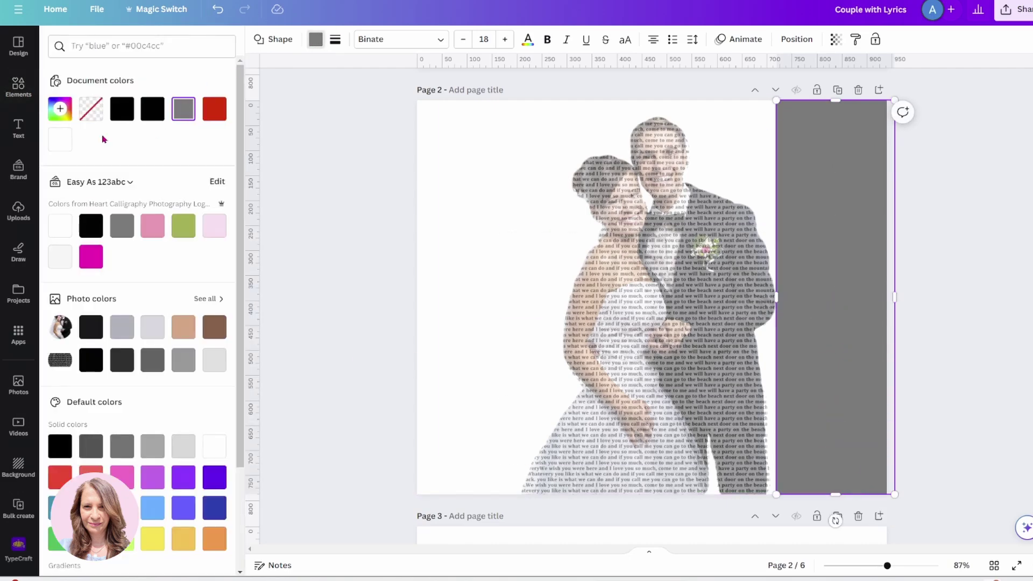
{"action": "left_click", "coordinate": [59, 139]}
{"action": "left_click", "coordinate": [312, 127]}
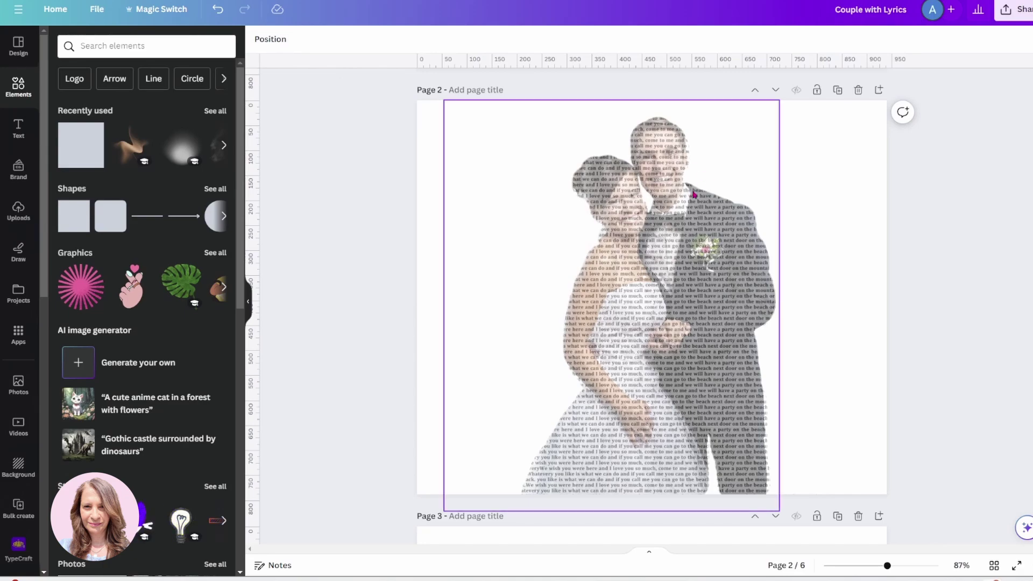
- Select all five lyrics image layers on page 2 and set their transparency to 44
{"action": "left_click", "coordinate": [271, 41]}
{"action": "left_click", "coordinate": [185, 179]}
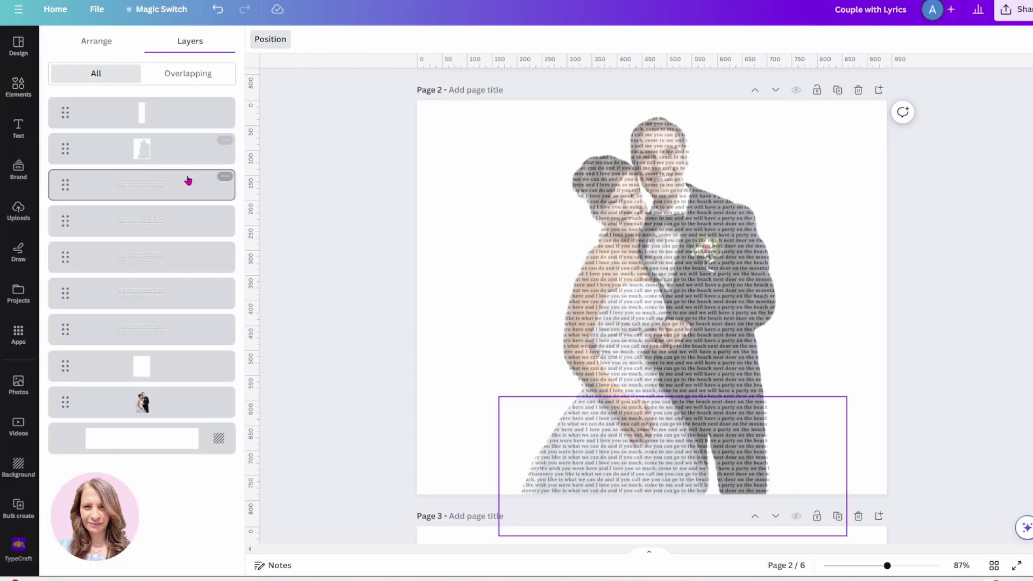
{"action": "left_click", "coordinate": [169, 328], "text": "shift"}
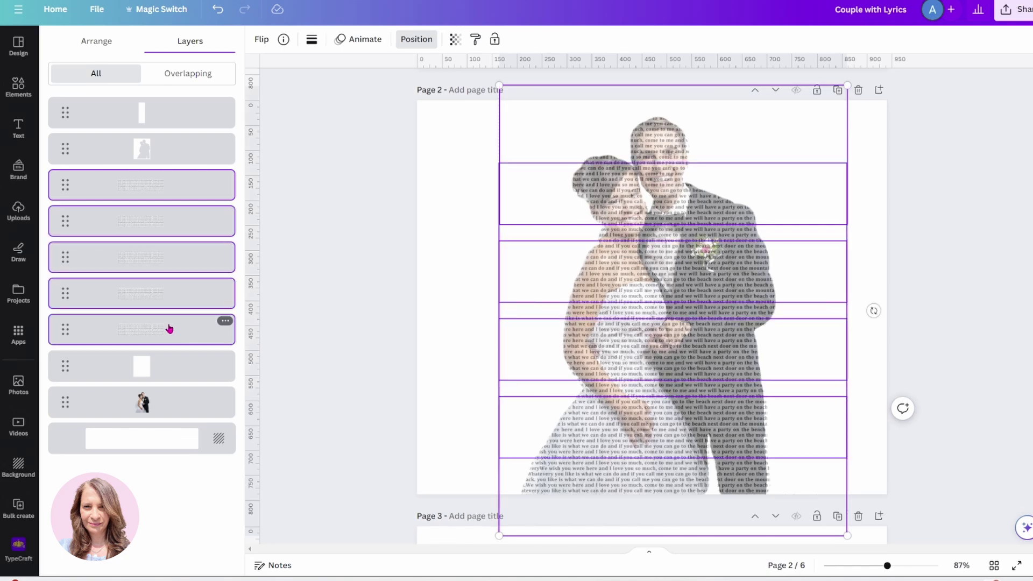
{"action": "left_click", "coordinate": [452, 43]}
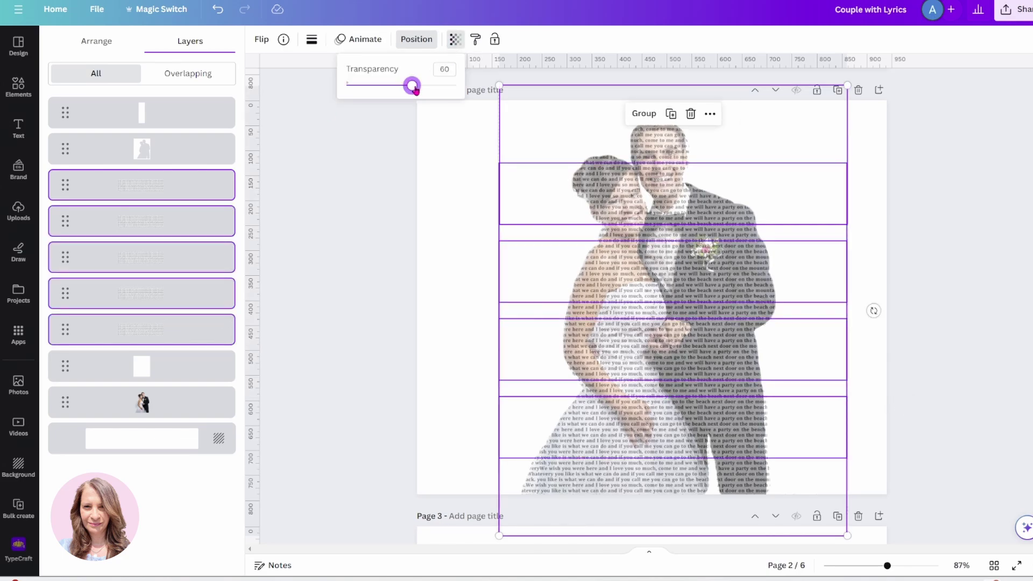
{"action": "left_click_drag", "start_coordinate": [416, 90], "coordinate": [395, 90]}
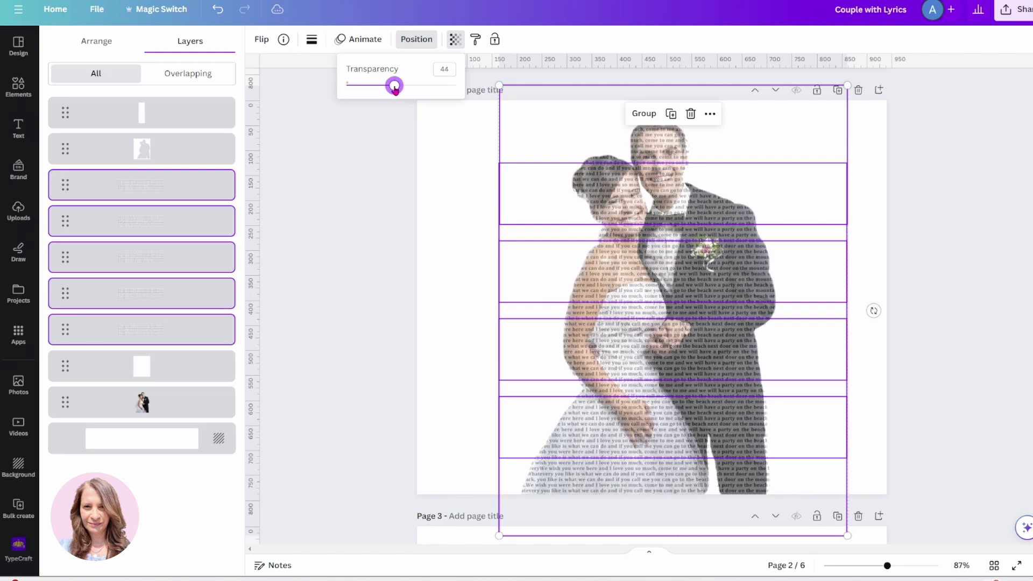
{"action": "left_click", "coordinate": [430, 141]}
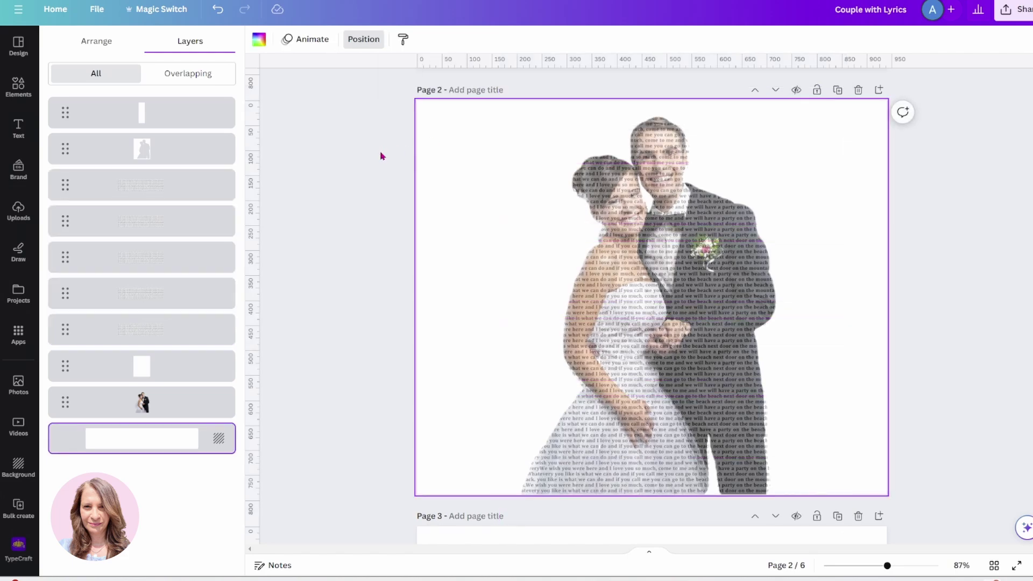
{"action": "key", "text": "Escape"}
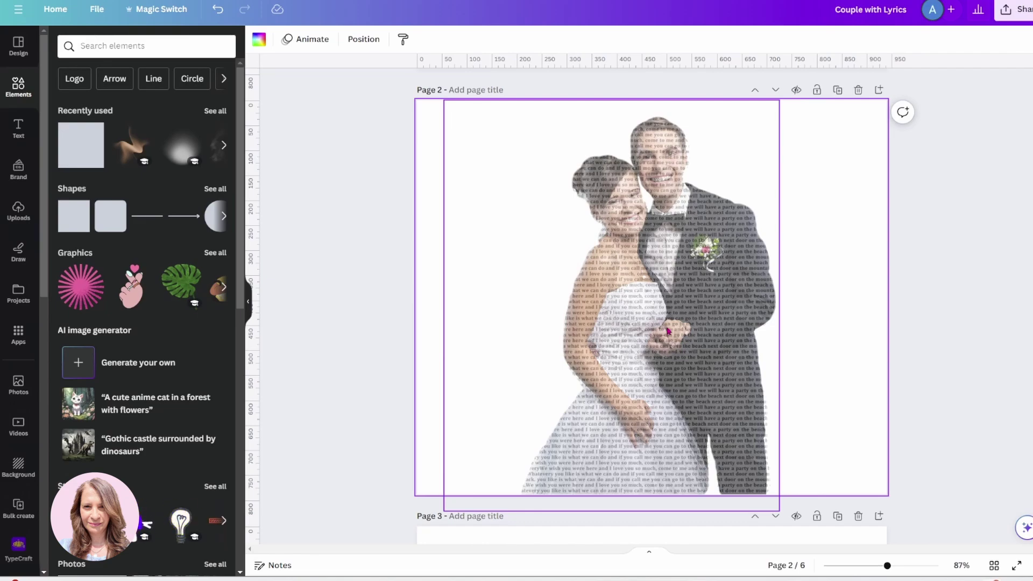
{"action": "left_click", "coordinate": [345, 188]}
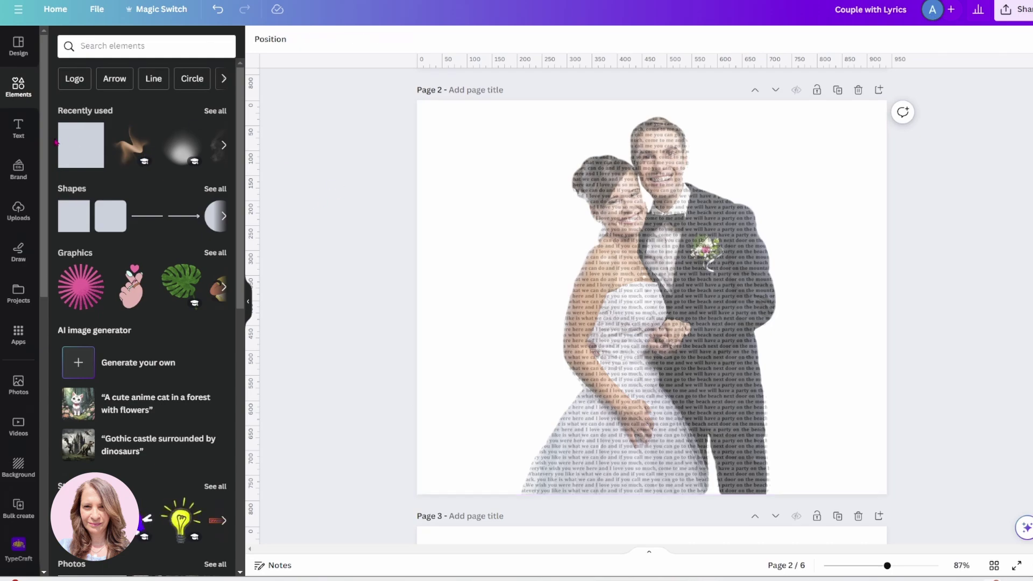
- Add a heading with the couple's first names joined by an ampersand across the middle of the photo on page 2
{"action": "left_click", "coordinate": [19, 135]}
{"action": "left_click", "coordinate": [70, 136]}
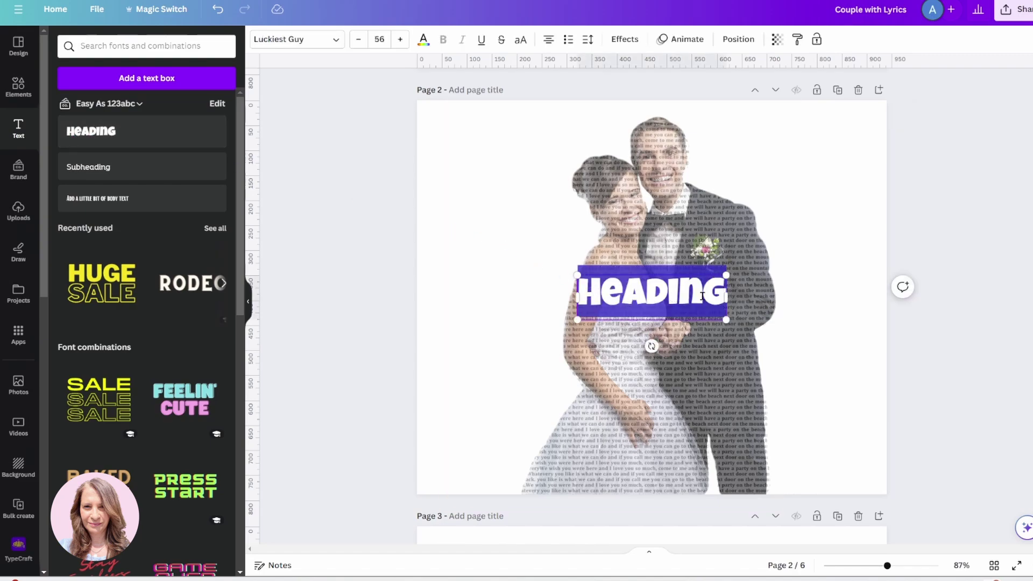
{"action": "type", "text": "JACK"}
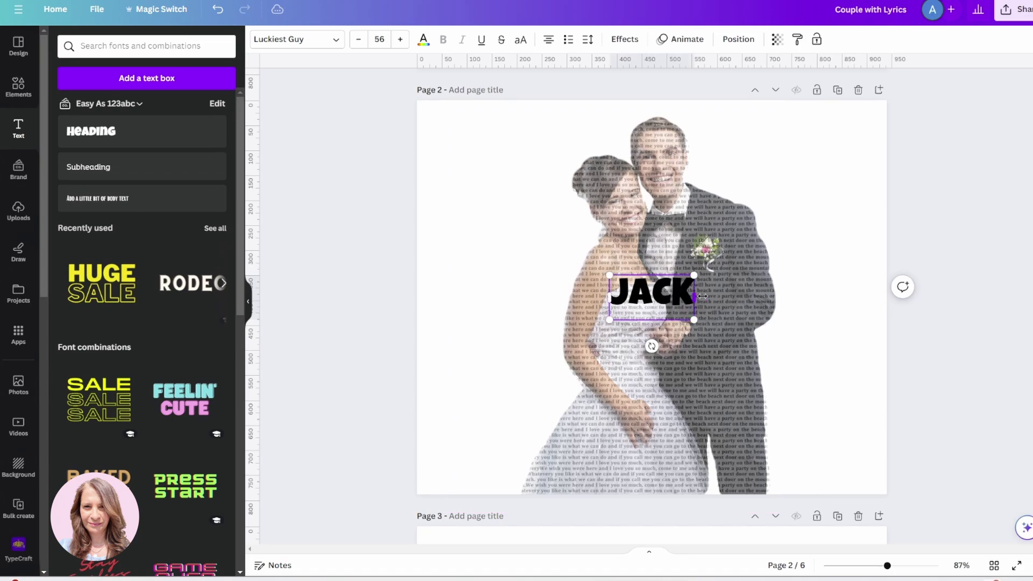
{"action": "type", "text": " & JILL"}
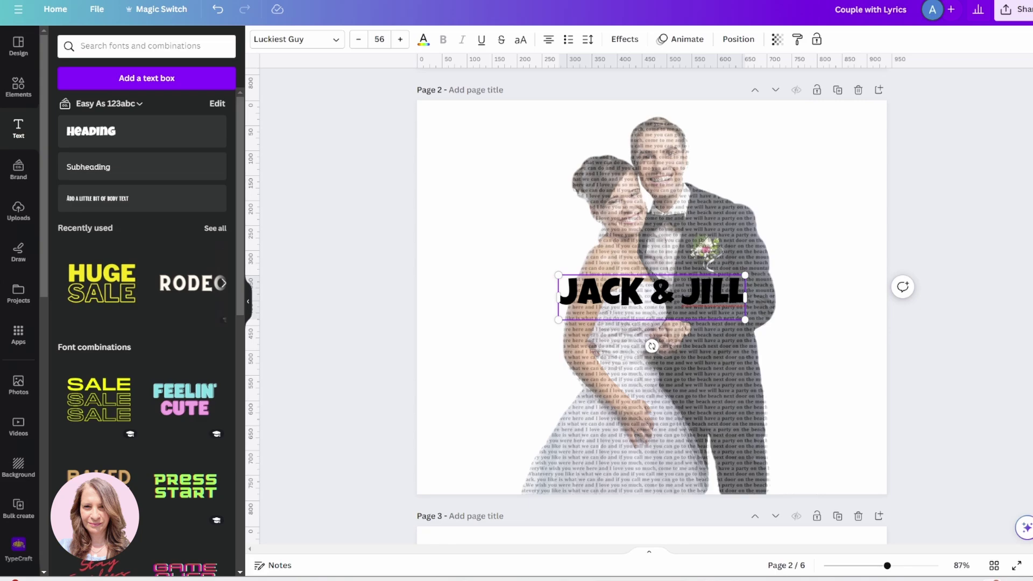
{"action": "key", "text": "Escape"}
- Duplicate page 2 and, on the copy, set the names heading in the Brittany font with "and" replacing the ampersand
{"action": "key", "text": "ctrl+d"}
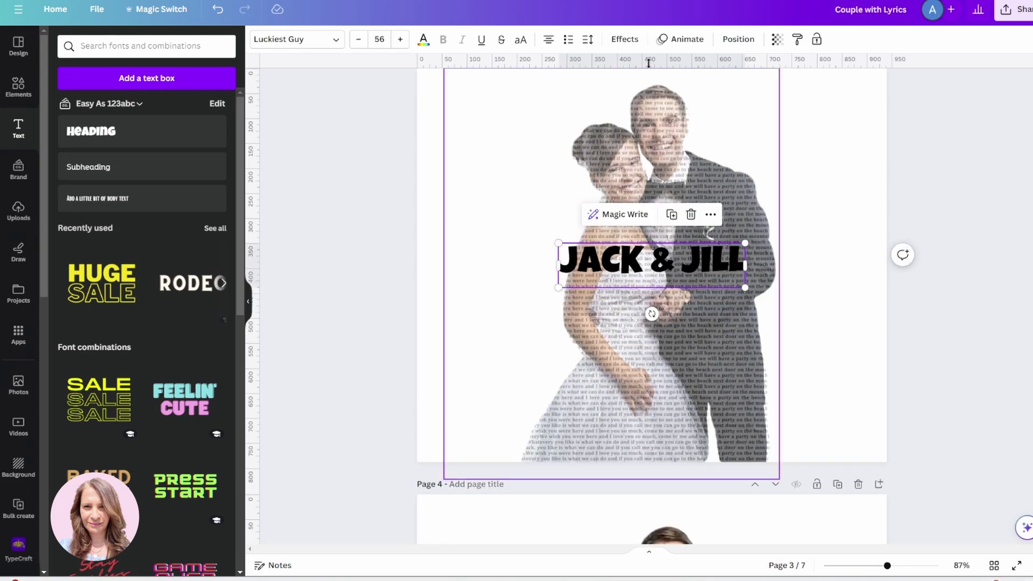
{"action": "left_click", "coordinate": [296, 39]}
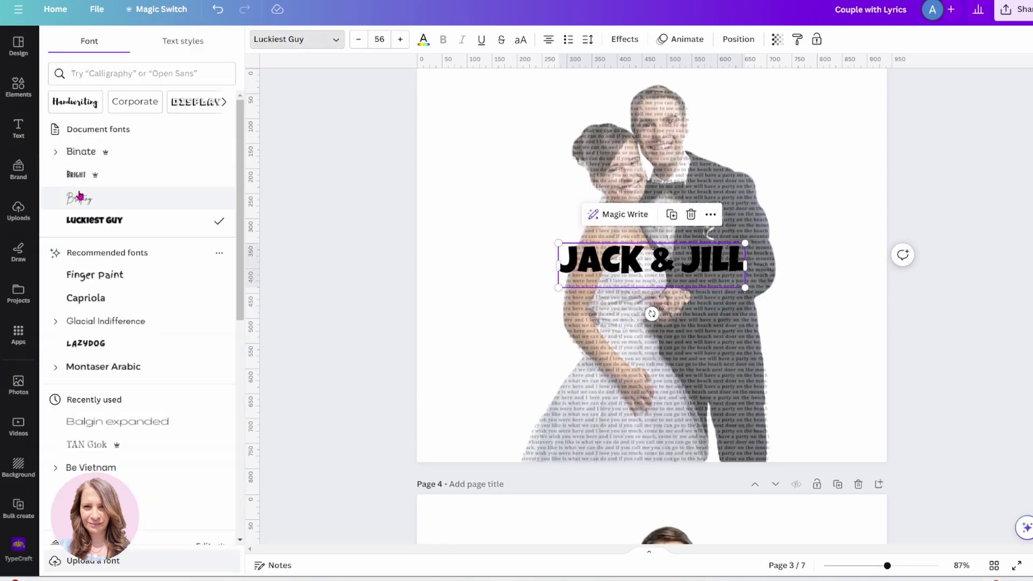
{"action": "left_click", "coordinate": [79, 196]}
{"action": "key", "text": "Escape"}
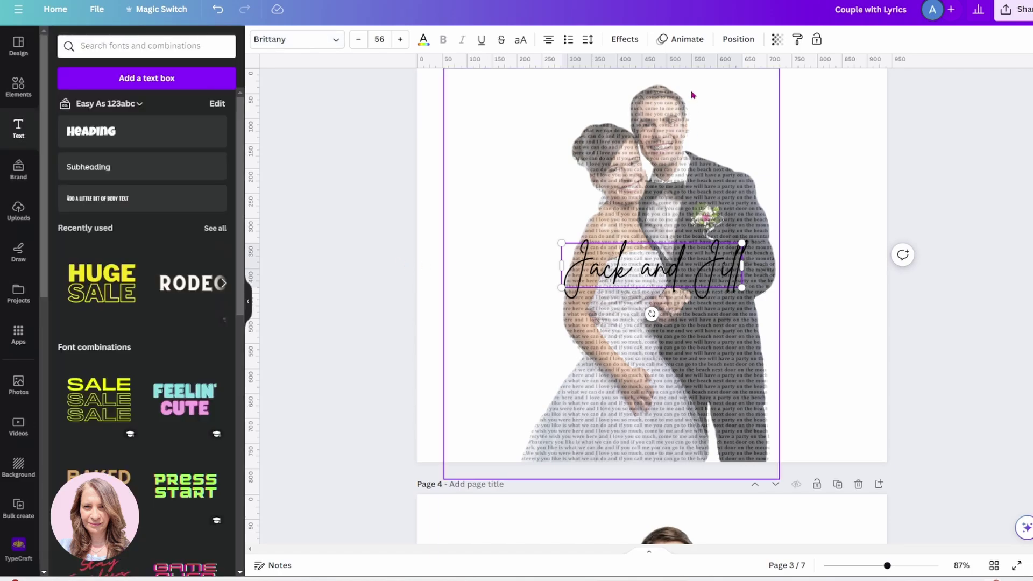
- Apply a Shadow effect to the names heading on page 3 and set the shadow colour to white
{"action": "left_click", "coordinate": [624, 39]}
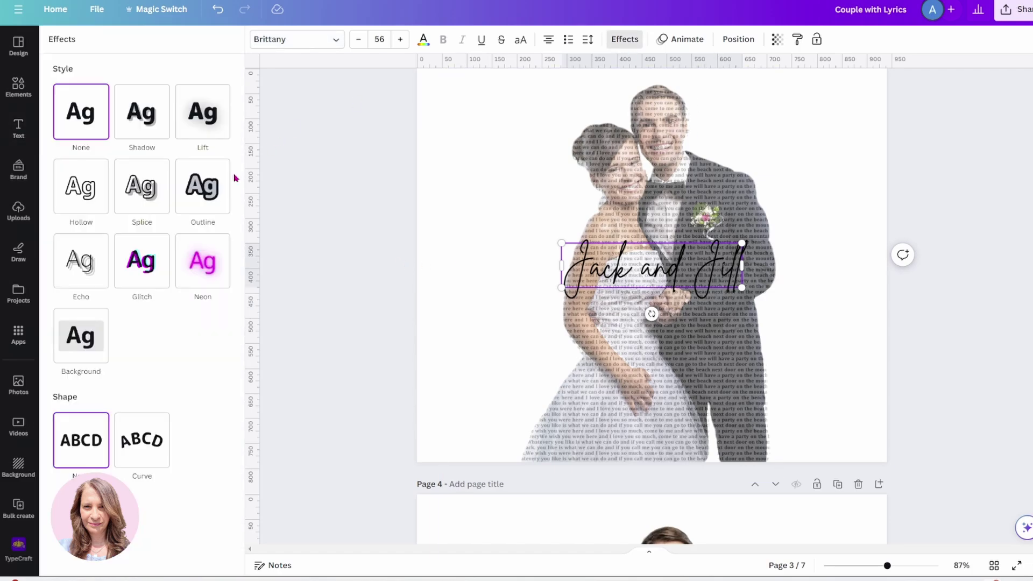
{"action": "left_click", "coordinate": [146, 118]}
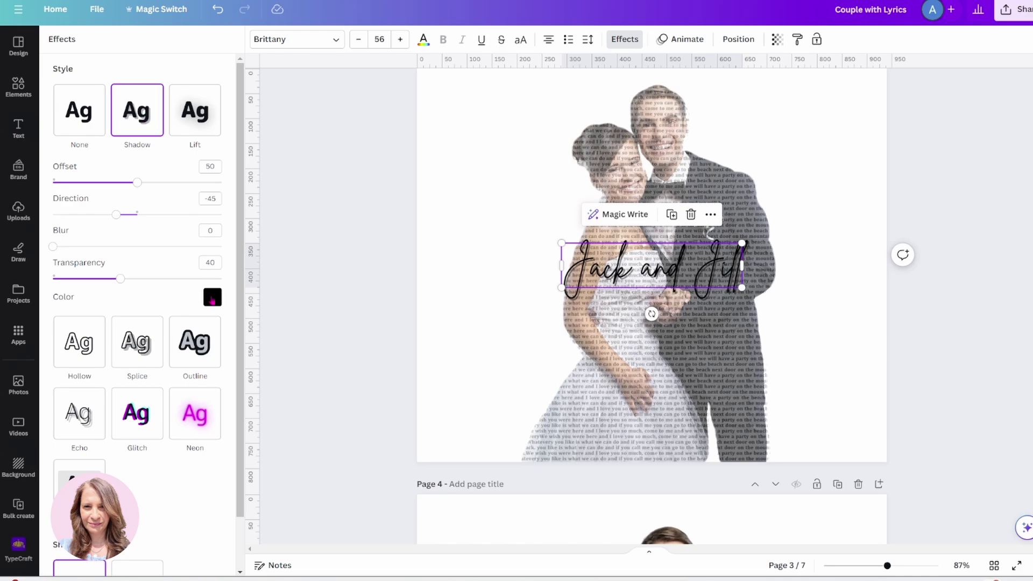
{"action": "left_click", "coordinate": [212, 297]}
{"action": "left_click", "coordinate": [174, 358]}
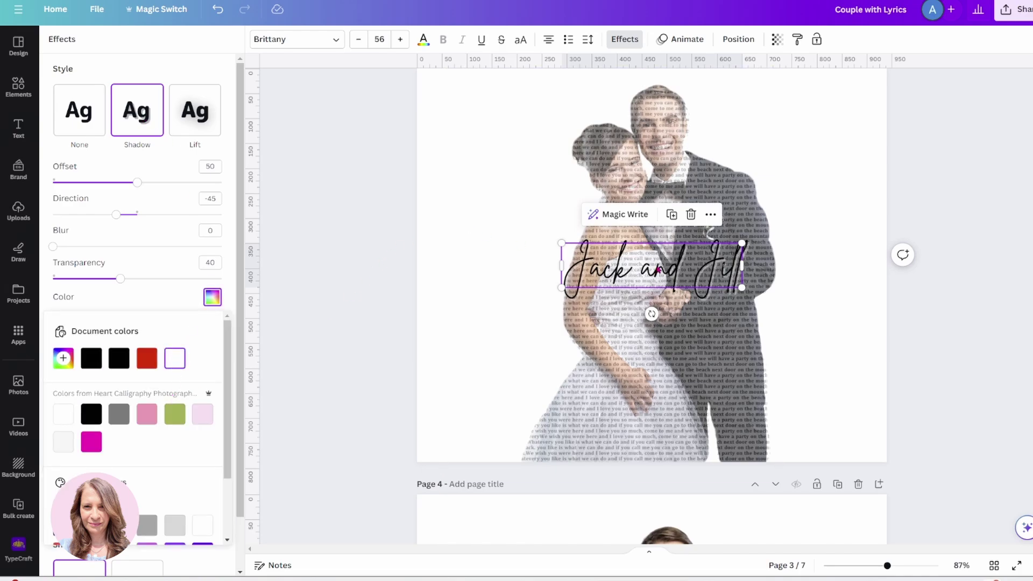
- Move the names heading down over the lower part of the couple on page 3
{"action": "left_click_drag", "start_coordinate": [659, 270], "coordinate": [659, 361]}
{"action": "key", "text": "Escape"}
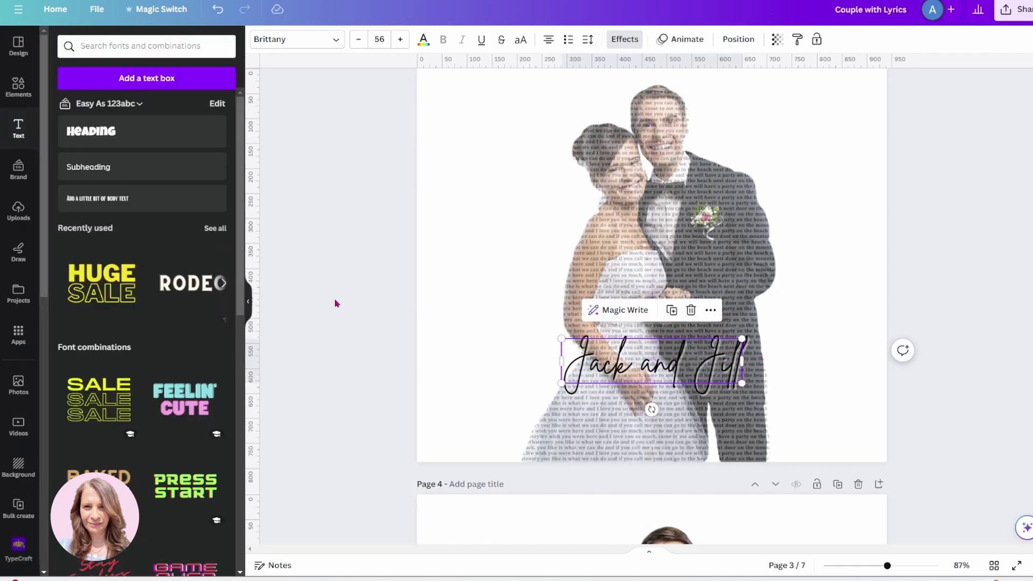
{"action": "left_click", "coordinate": [335, 303]}
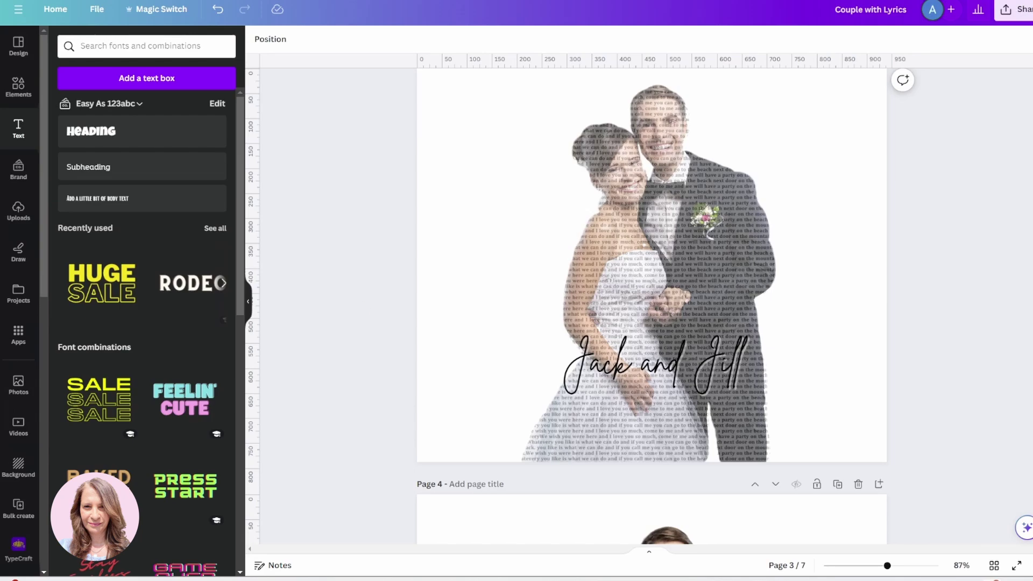
- Add the date "December 31, 2023" in Binate at size 18 and place it directly beneath the couple's names
{"action": "left_click", "coordinate": [661, 366]}
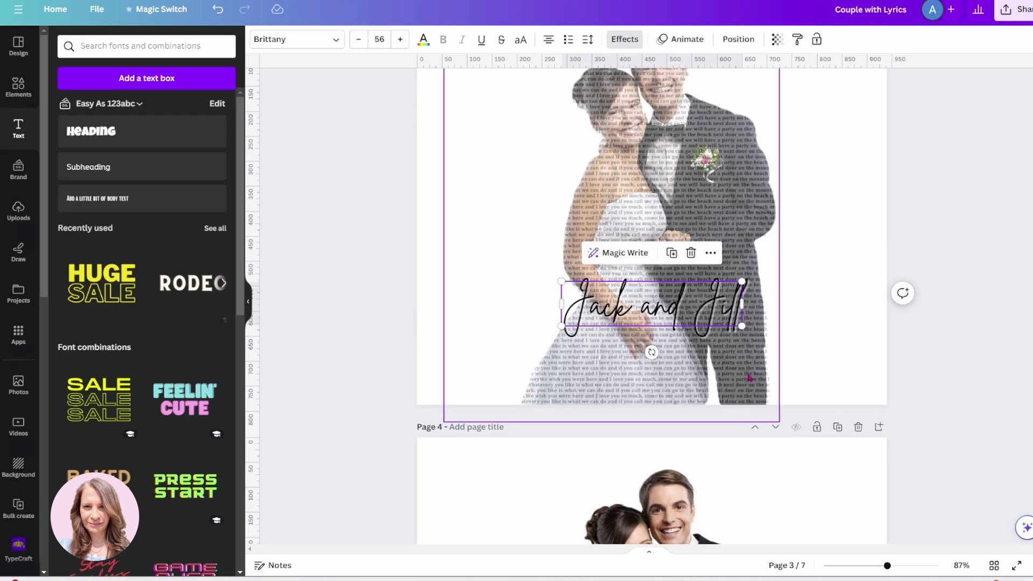
{"action": "left_click", "coordinate": [691, 415]}
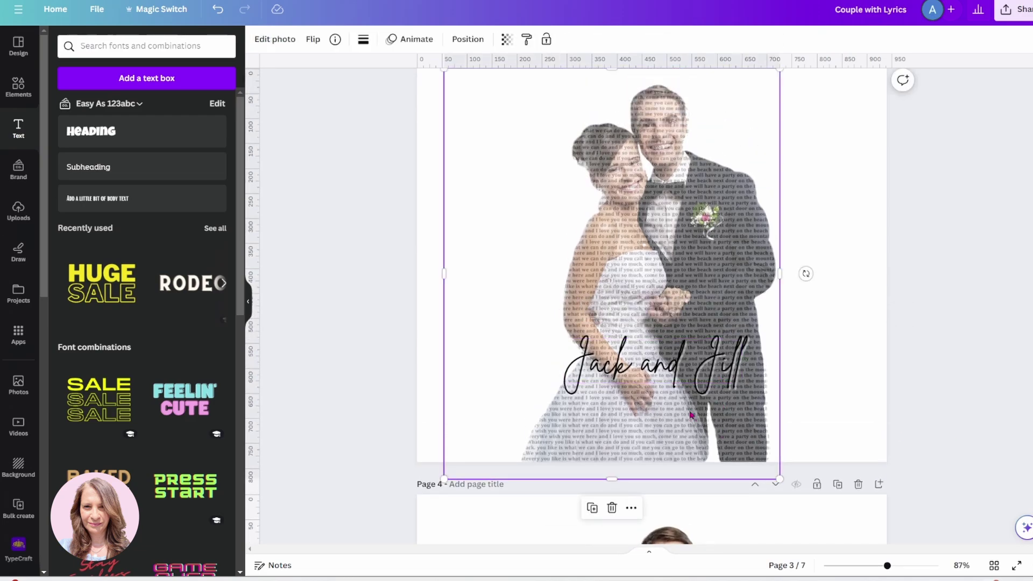
{"action": "left_click", "coordinate": [691, 415]}
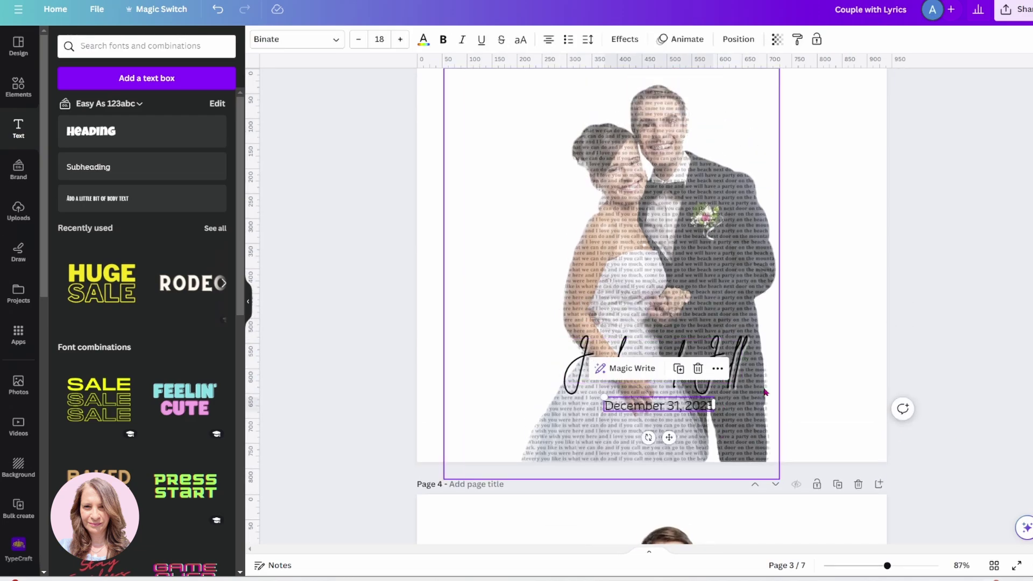
{"action": "left_click_drag", "start_coordinate": [691, 414], "coordinate": [673, 395]}
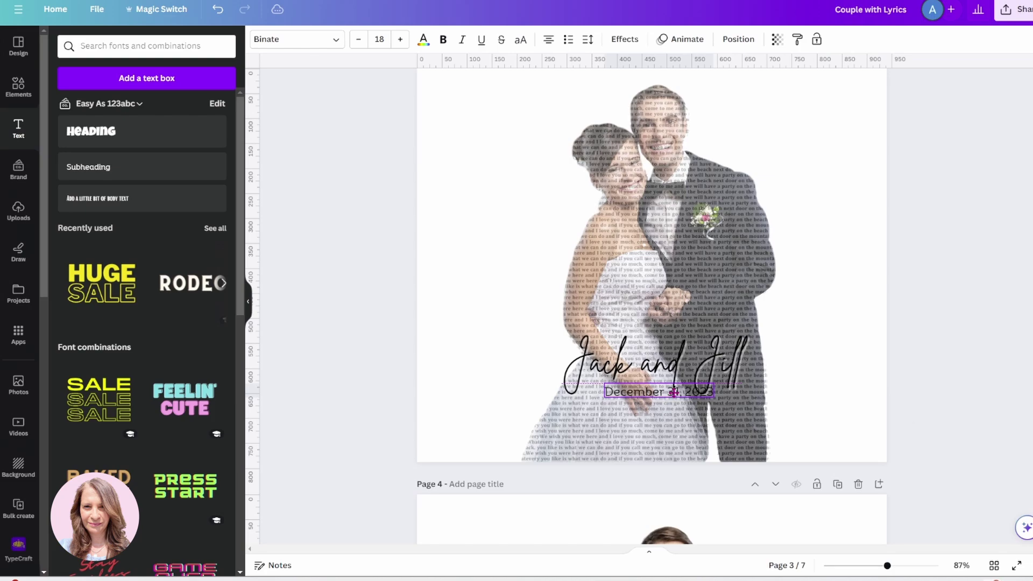
- Switch to the Etsy listing and enlarge its framed lyrics portrait to compare it with the design on page 3
{"action": "scroll", "coordinate": [673, 395], "scroll_direction": "up", "scroll_amount": 2}
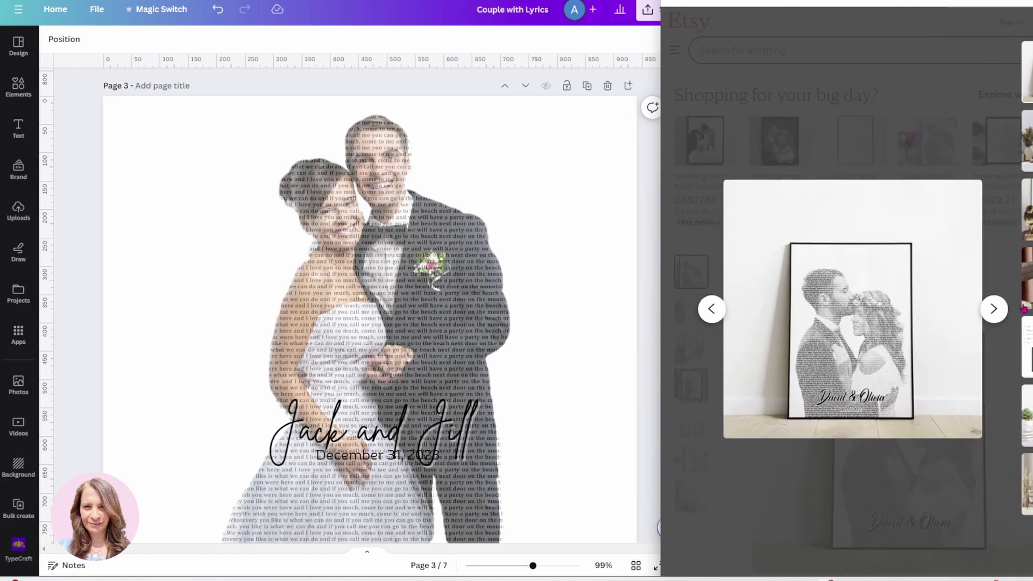
{"action": "left_click", "coordinate": [859, 316]}
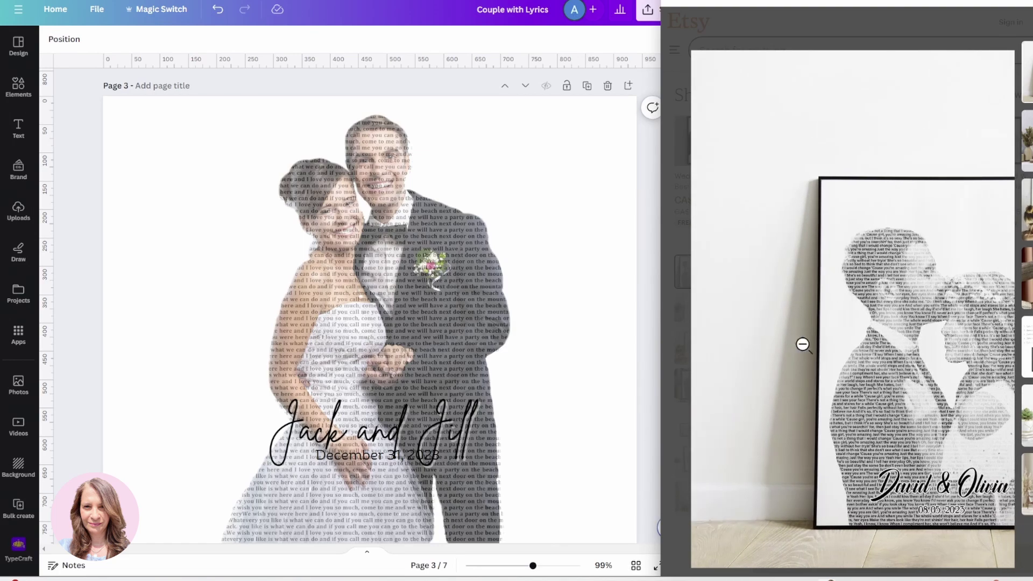
- Zoom the Etsy portrait back out, and try the Classic and Ink mono filters on the couple's colour photo layer on page 3
{"action": "left_click", "coordinate": [871, 343]}
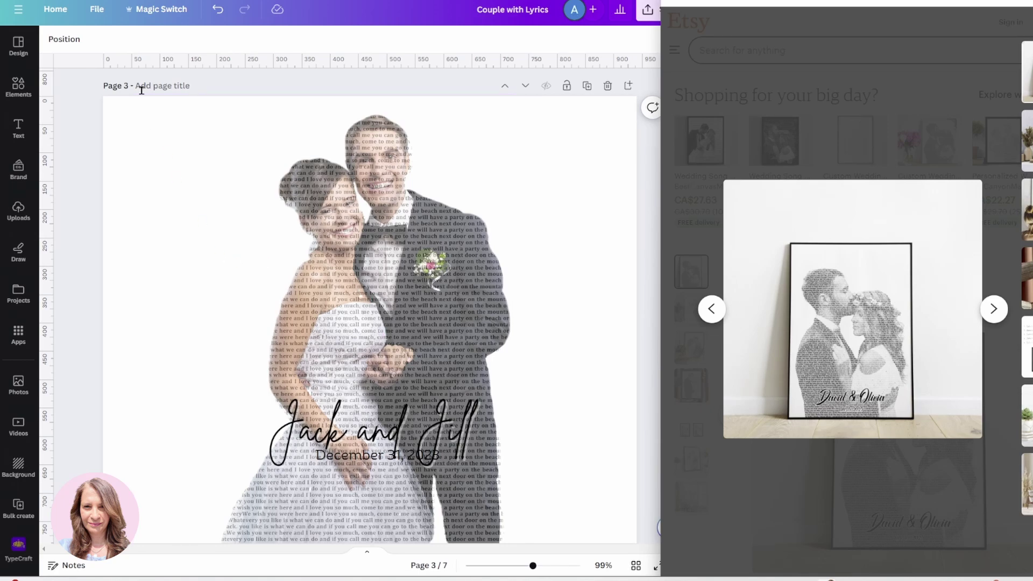
{"action": "left_click", "coordinate": [347, 215]}
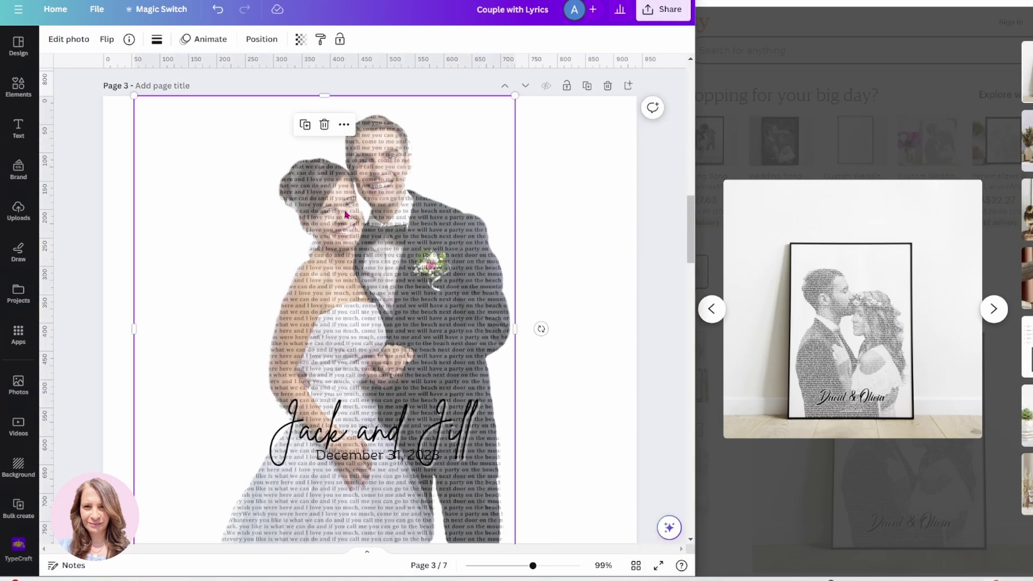
{"action": "left_click", "coordinate": [265, 39]}
{"action": "left_click", "coordinate": [153, 478]}
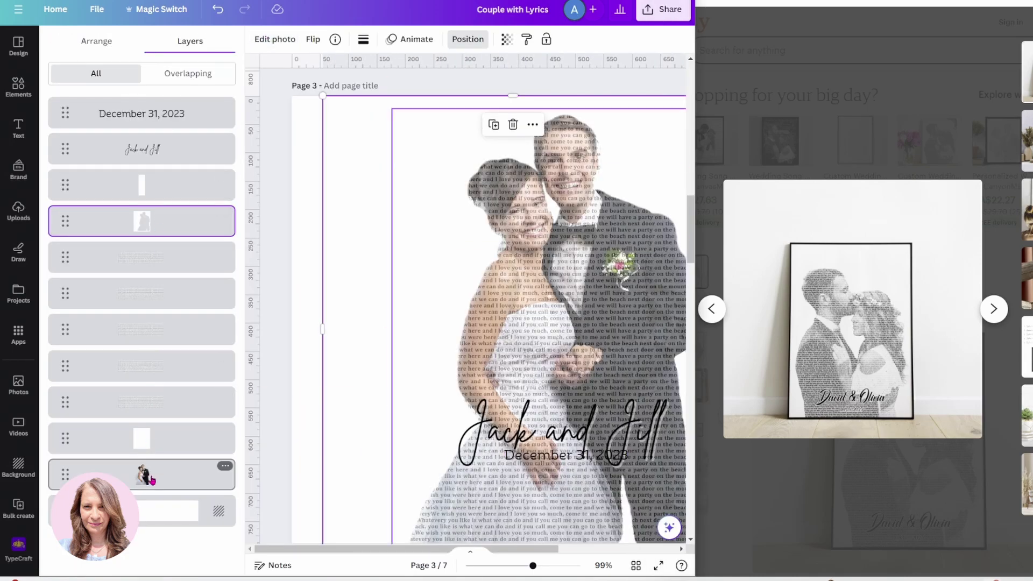
{"action": "left_click", "coordinate": [276, 39]}
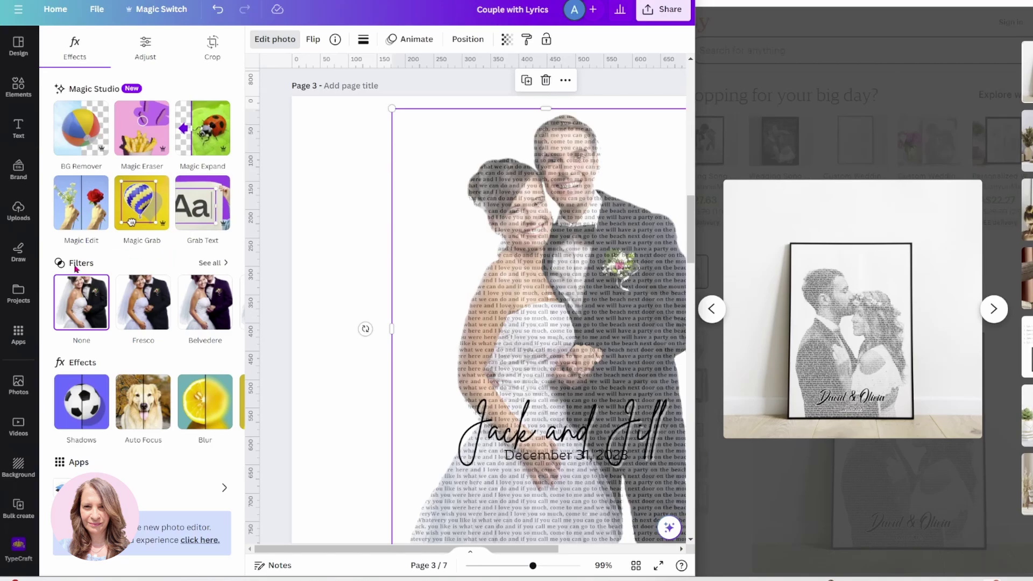
{"action": "left_click", "coordinate": [209, 263]}
{"action": "scroll", "coordinate": [209, 293], "scroll_direction": "down", "scroll_amount": 6}
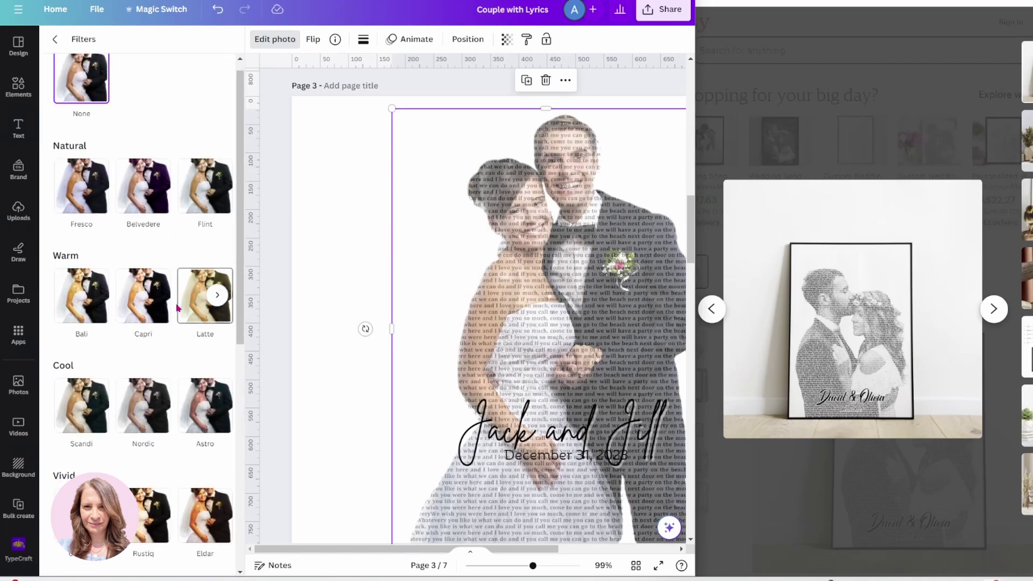
{"action": "scroll", "coordinate": [177, 309], "scroll_direction": "down", "scroll_amount": 1}
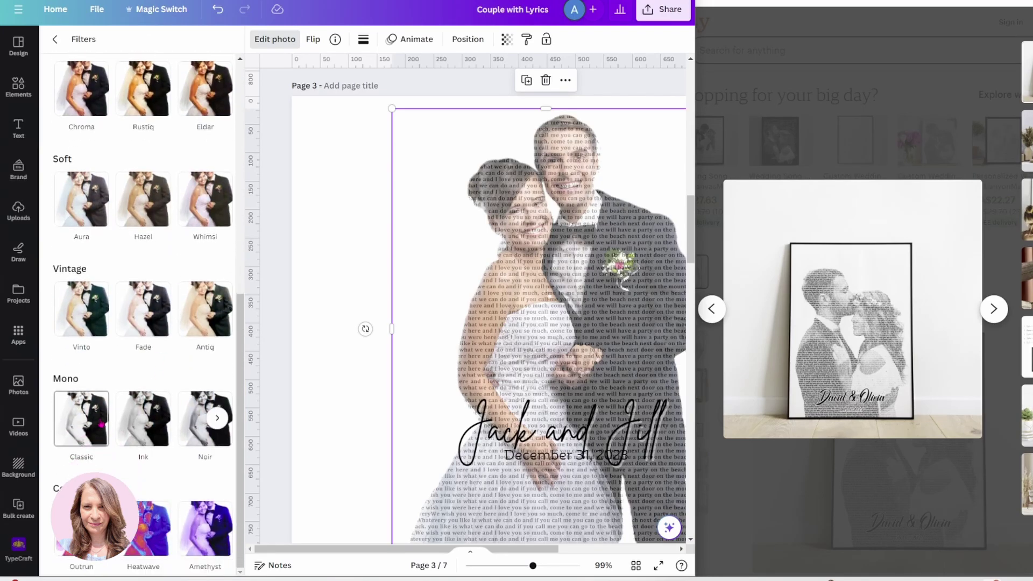
{"action": "left_click", "coordinate": [86, 425]}
{"action": "left_click", "coordinate": [146, 422]}
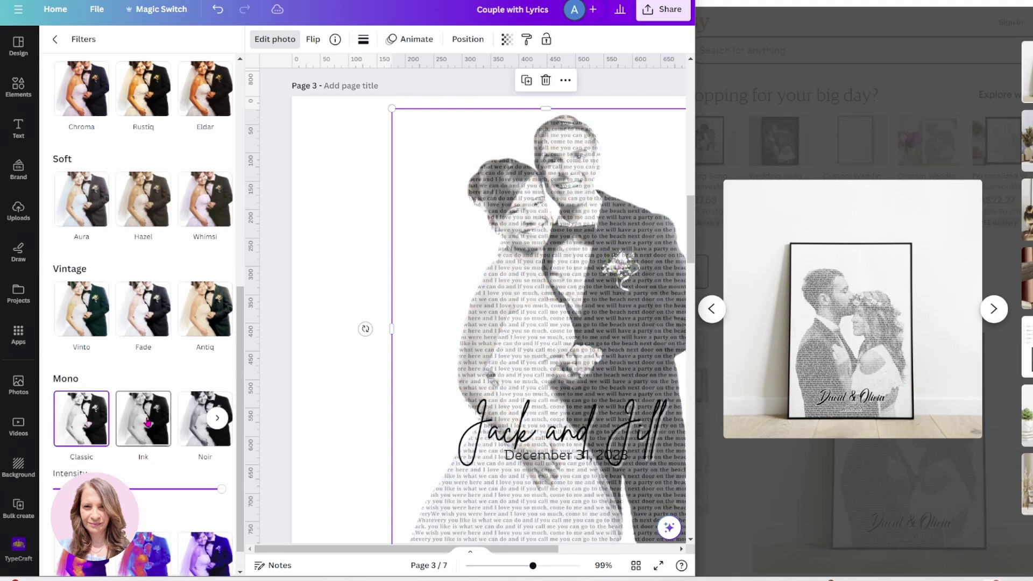
- Apply the Newspaper mono filter to the couple's photo on page 3 and leave photo editing
{"action": "left_click", "coordinate": [217, 424]}
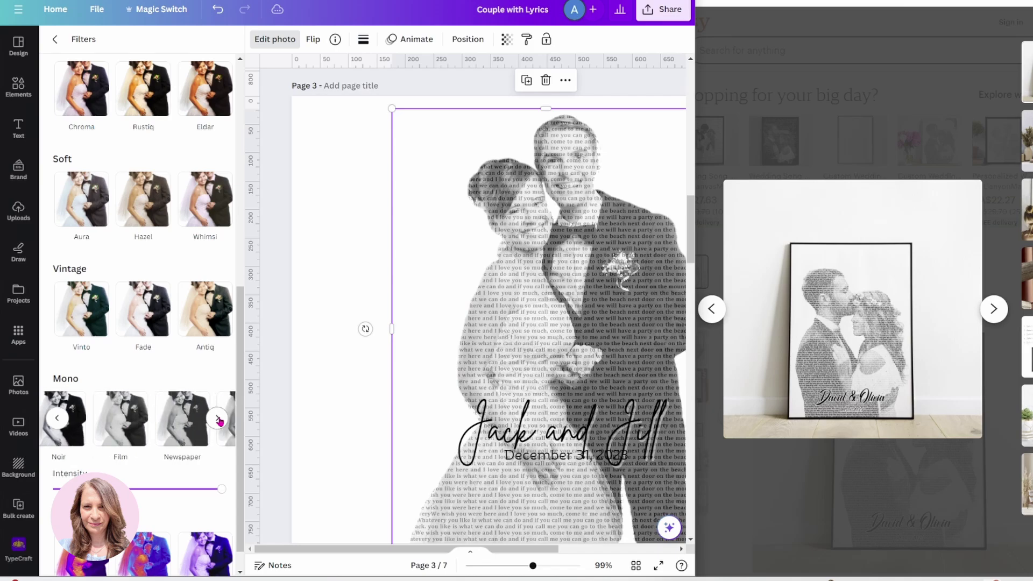
{"action": "left_click", "coordinate": [186, 425]}
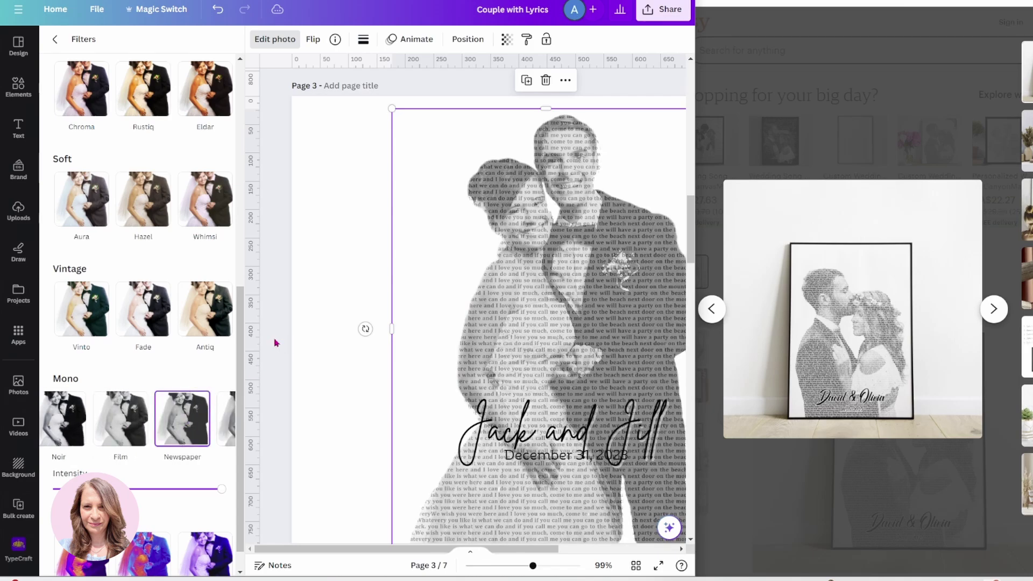
{"action": "key", "text": "Escape"}
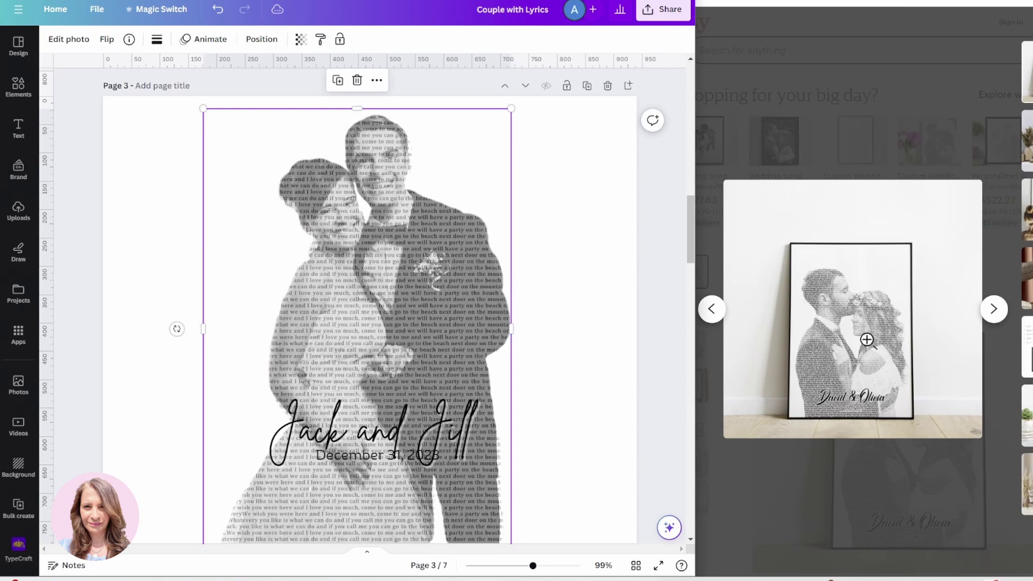